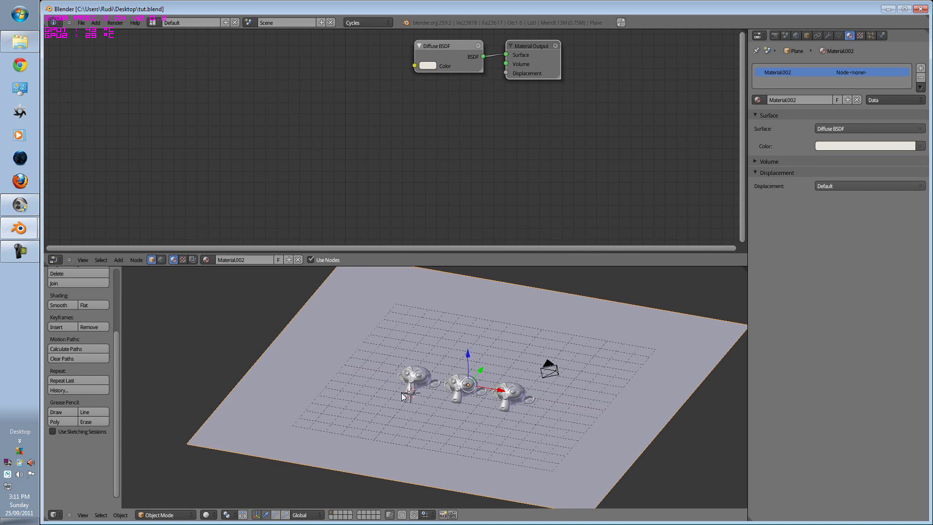
Step: Look over the three monkey heads on the plane from several angles and distances
scroll(430, 378, down, 2)
scroll(429, 401, up, 10)
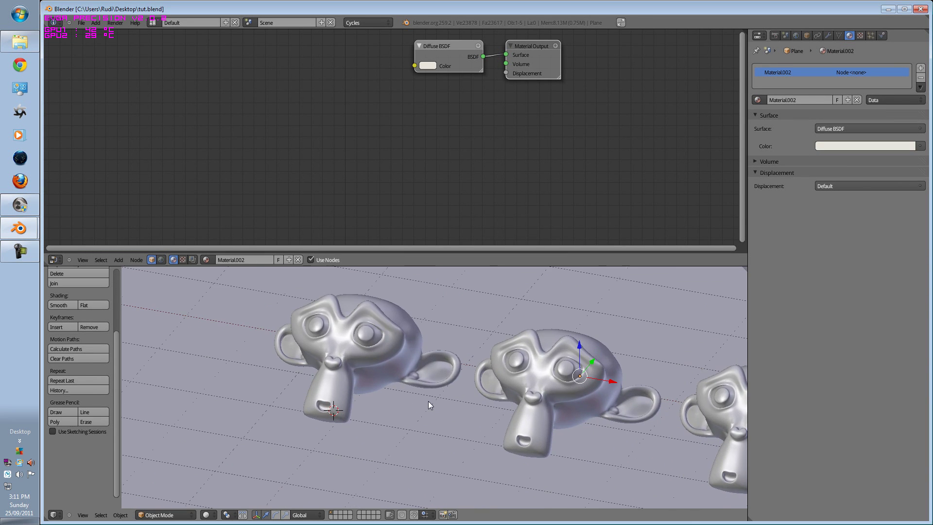
scroll(428, 401, down, 4)
middle_drag(474, 410, 326, 436)
scroll(326, 435, down, 3)
shift+middle_drag(419, 457, 461, 364)
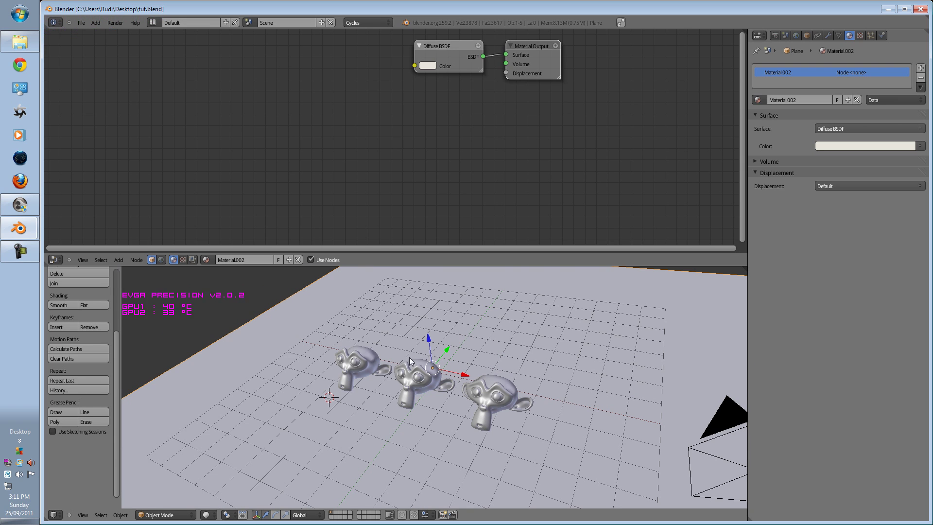
middle_drag(409, 357, 455, 343)
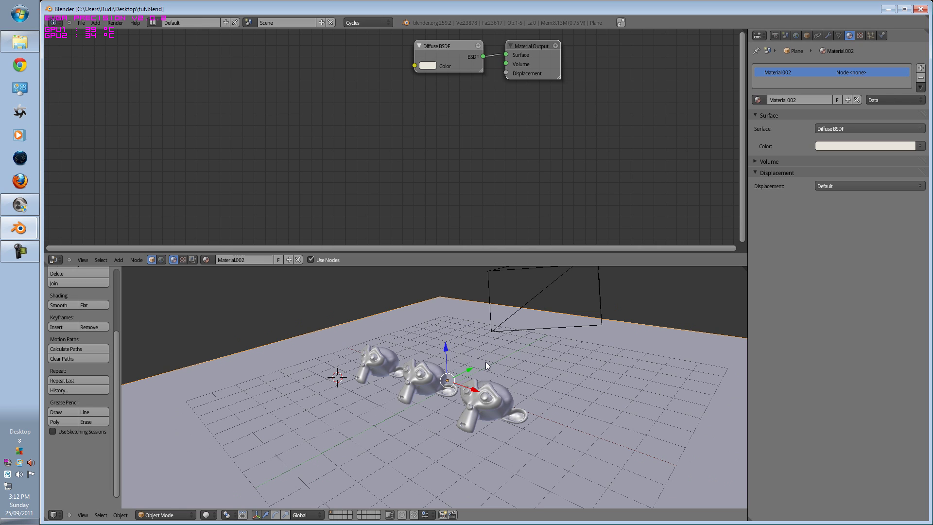
middle_drag(487, 366, 393, 459)
Step: Select the three monkeys one after another to check which material each of them uses
right_click(360, 348)
scroll(361, 350, up, 3)
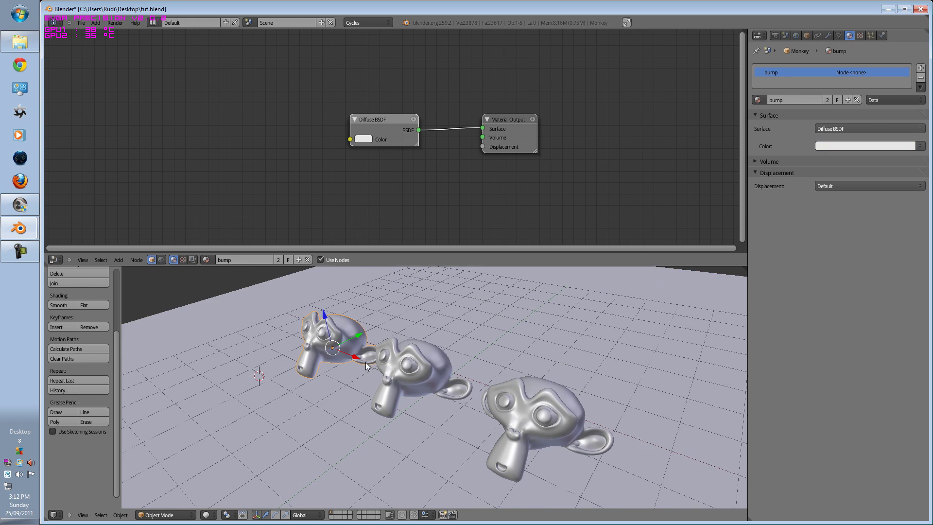
key(Tab)
shift+middle_drag(370, 358, 447, 366)
key(Tab)
key(Tab)
key(Tab)
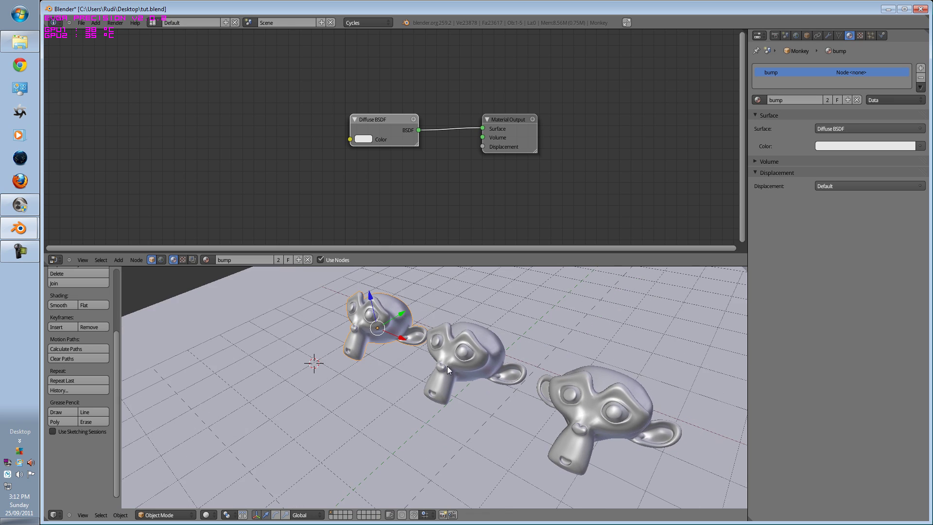
right_click(597, 383)
right_click(409, 305)
scroll(430, 404, down, 4)
middle_drag(430, 404, 460, 472)
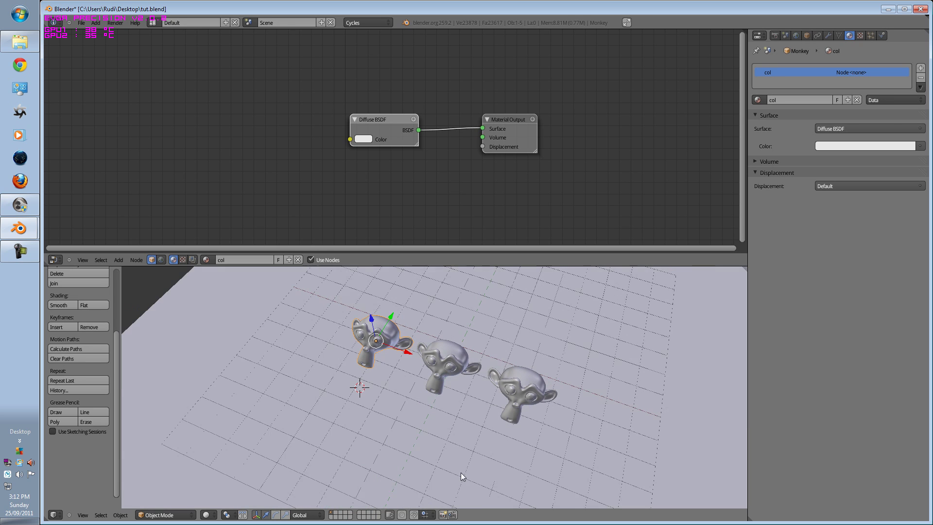
middle_drag(376, 395, 393, 386)
right_click(446, 366)
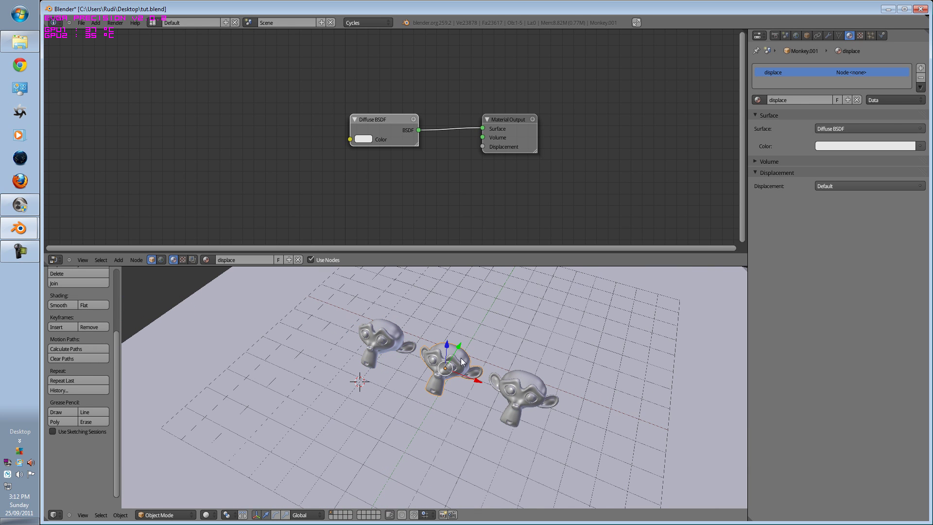
right_click(528, 380)
Step: Select the monkey with the col material and shift its Diffuse BSDF node slightly up and closer to the Material Output node
middle_drag(572, 426, 381, 377)
right_click(370, 375)
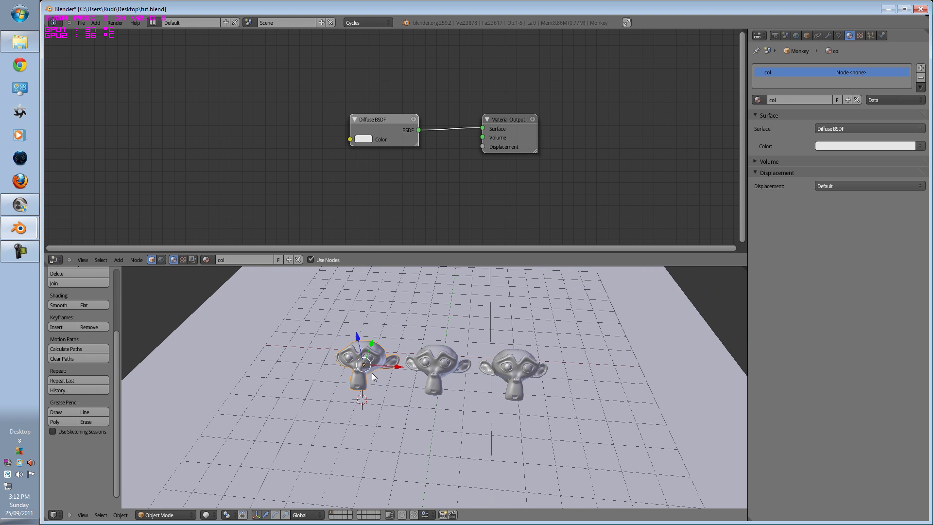
drag(384, 120, 400, 109)
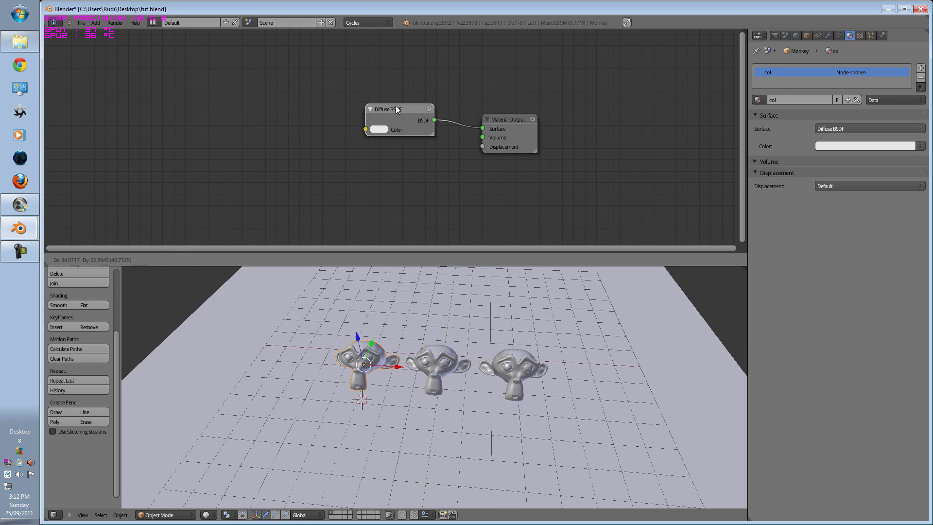
middle_drag(435, 187, 431, 166)
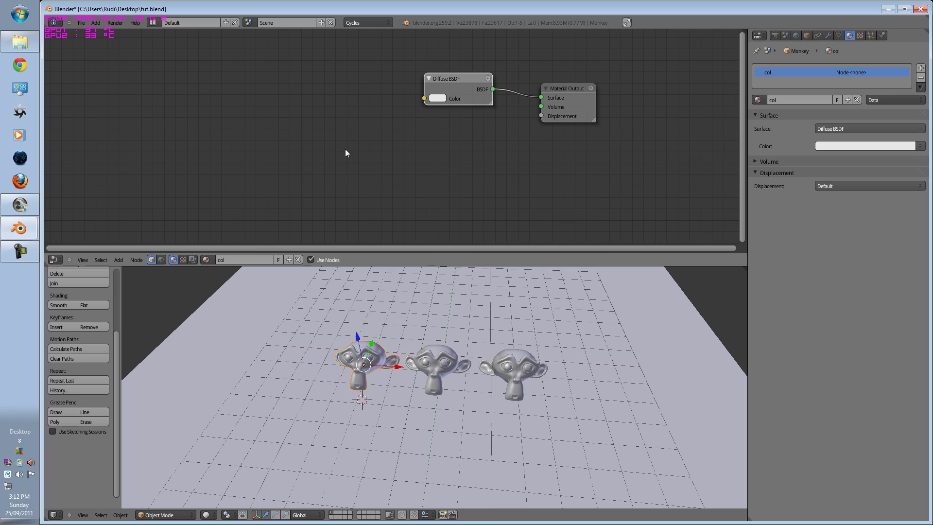
Step: Add an Image Texture node, connect its Color output to the Diffuse BSDF Color input, and place it beside that node
key(shift+a)
mouse_move(346, 151)
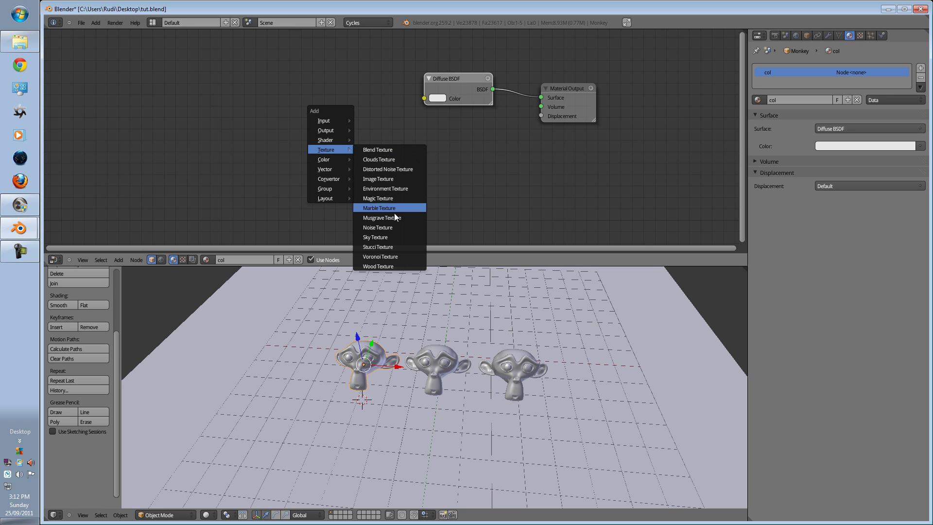
click(395, 178)
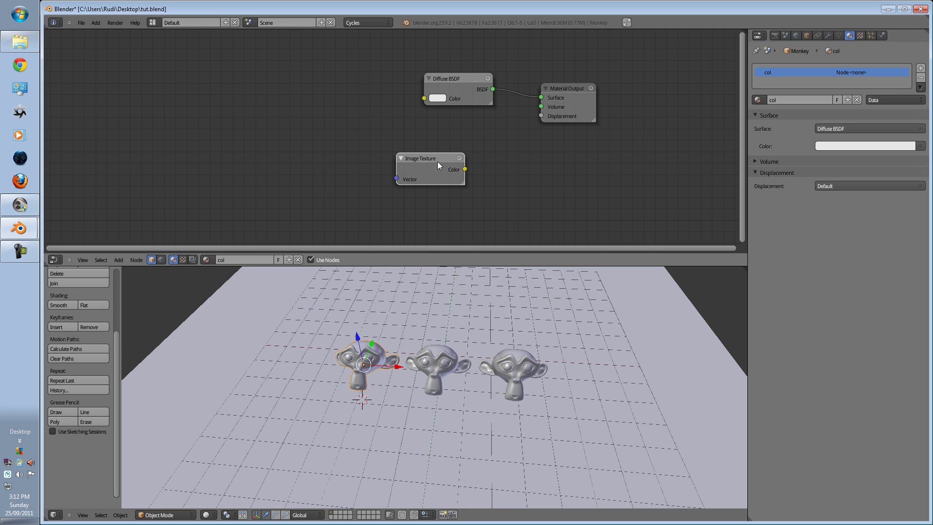
drag(453, 165, 330, 131)
drag(416, 98, 424, 98)
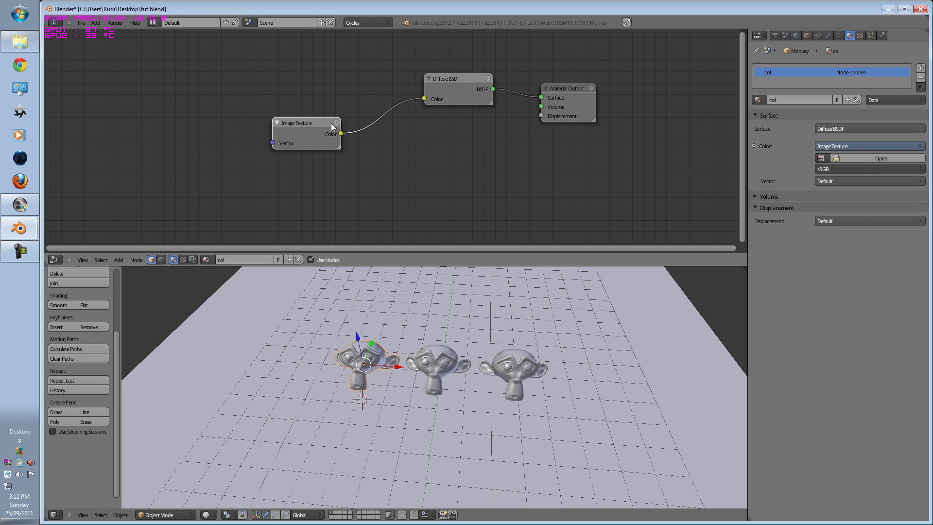
drag(309, 134, 345, 112)
Step: Add a Texture Coordinate node and connect its UV output to the Image Texture's Vector input
key(shift+a)
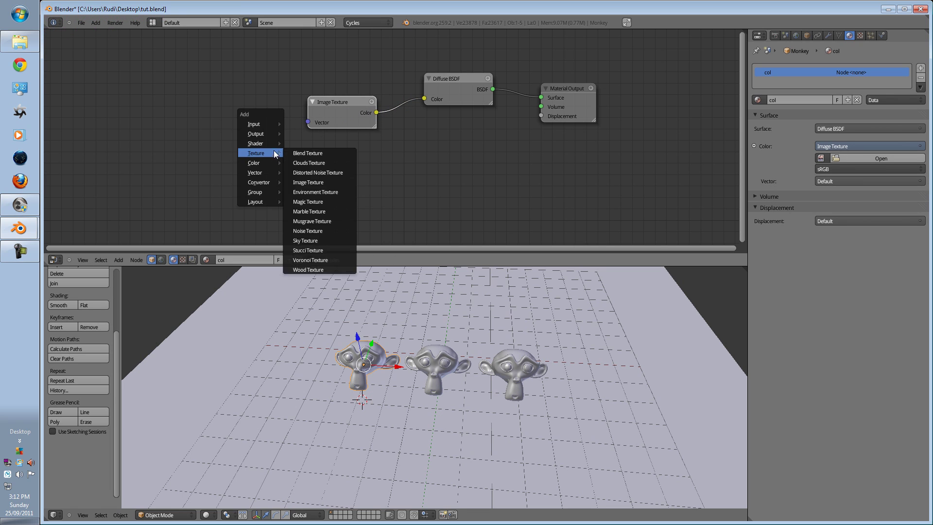
click(343, 188)
drag(373, 170, 199, 84)
drag(302, 121, 306, 122)
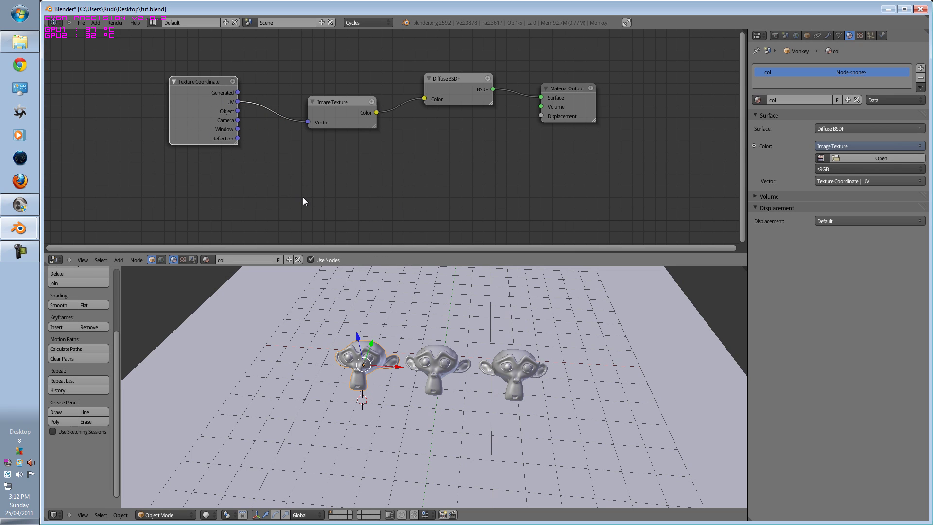
Step: Save tut.blend over the existing file and set the 3D viewport shading to Rendered
click(206, 515)
key(ctrl+s)
click(240, 329)
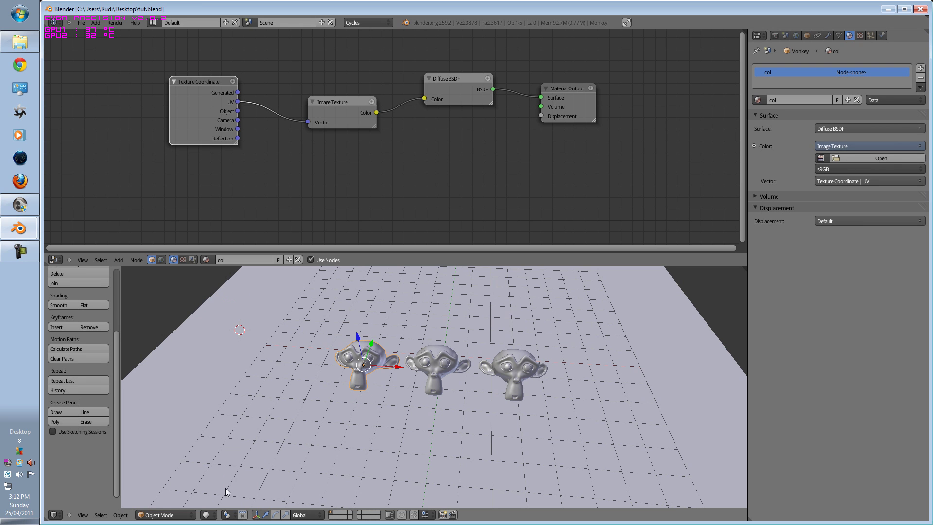
click(206, 515)
click(220, 452)
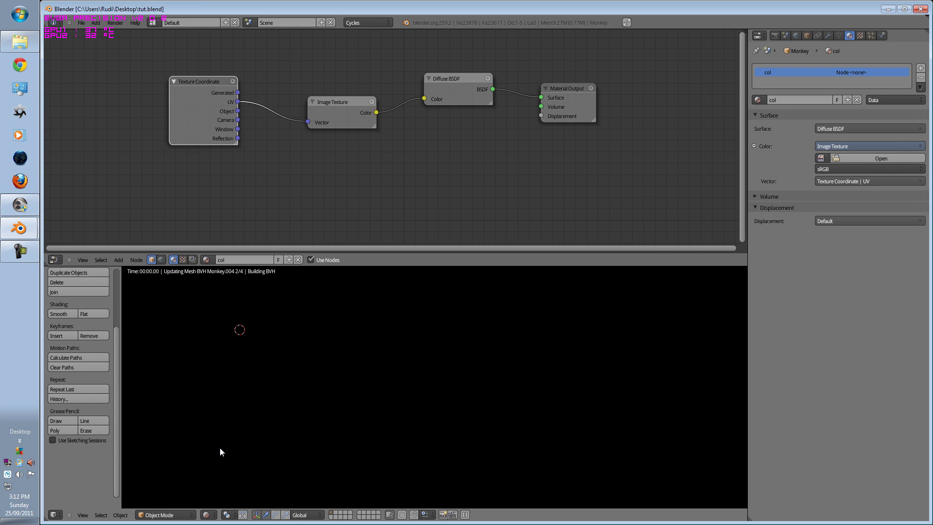
Step: Load cement ice.jpg from the Concrete folder into the Image Texture and view the rendered monkey
click(899, 158)
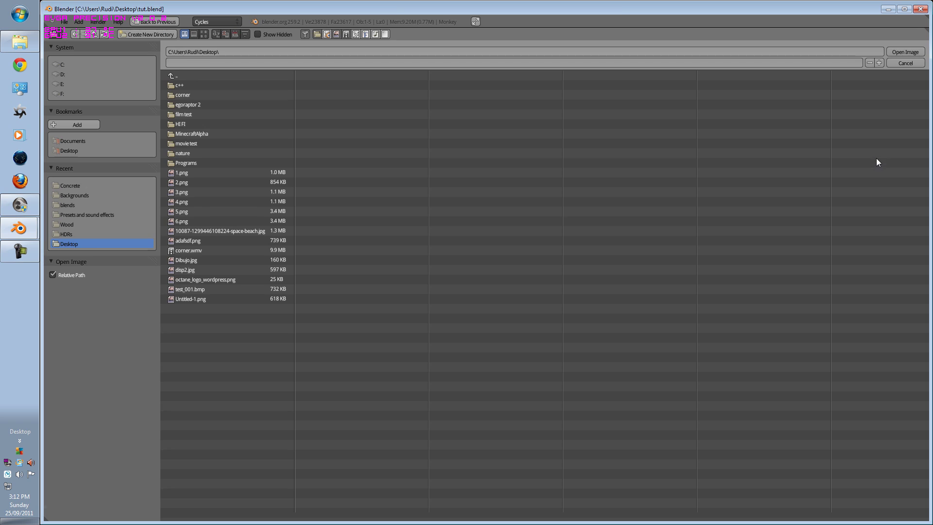
click(69, 187)
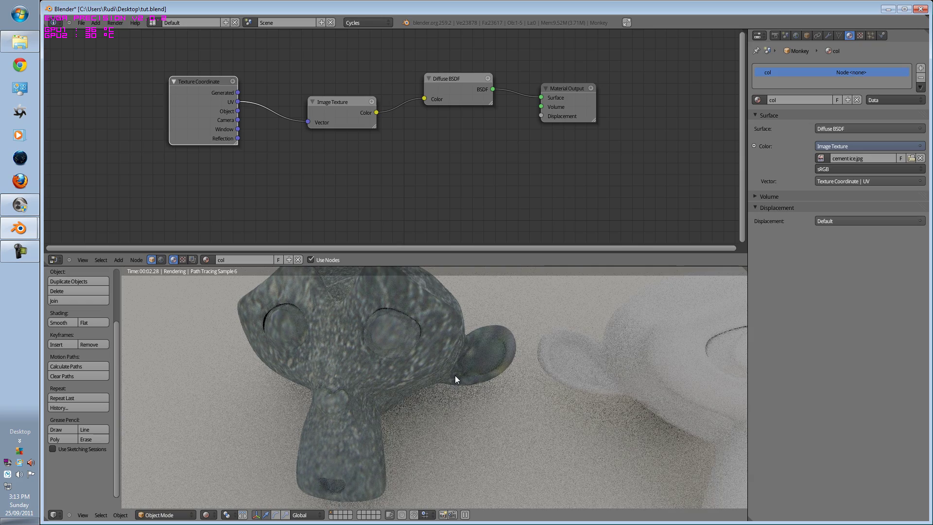
middle_drag(285, 300, 359, 322)
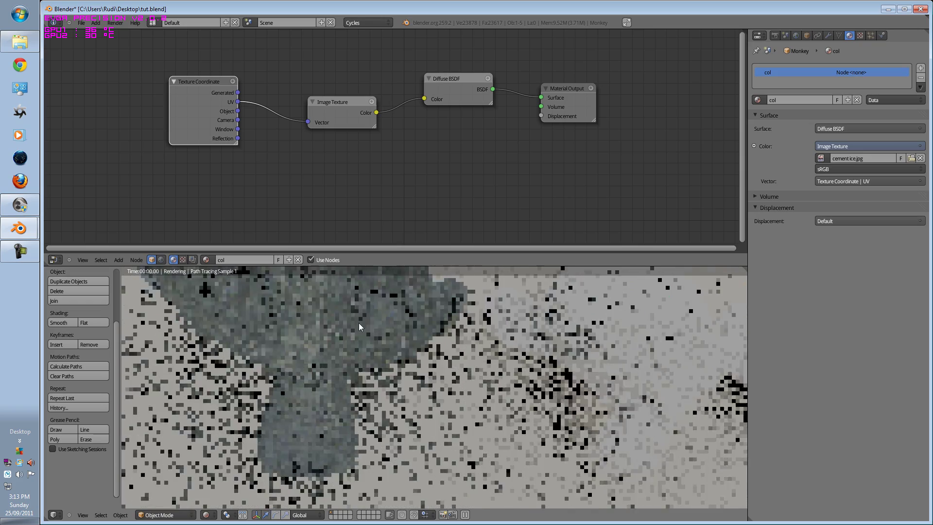
scroll(359, 323, down, 5)
middle_drag(427, 391, 501, 376)
Step: Set the 3D viewport shading to Material and frame the three monkeys
click(206, 515)
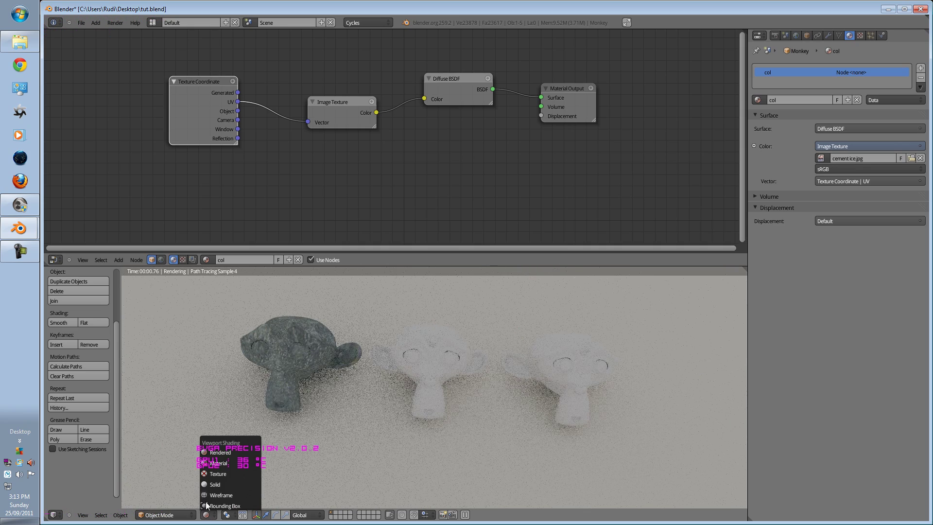
click(217, 465)
middle_drag(280, 452, 373, 404)
scroll(335, 146, up, 5)
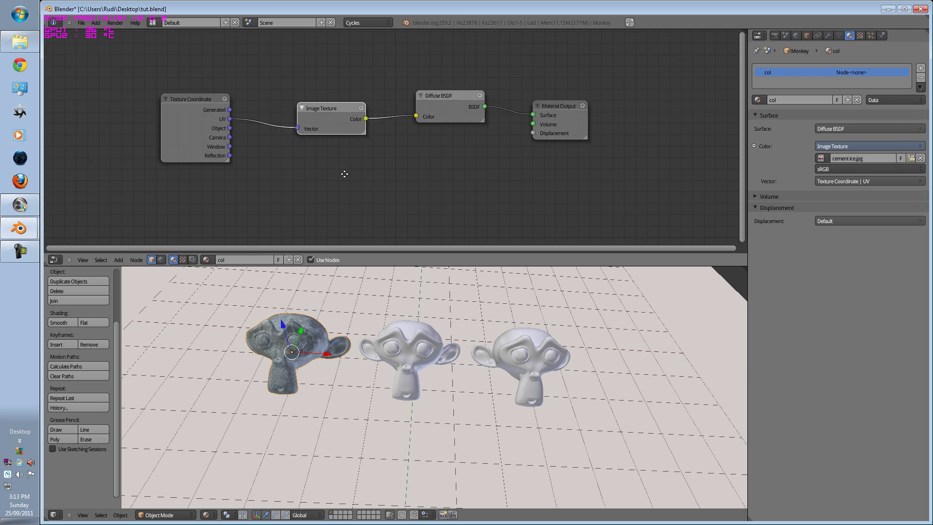
Step: Rearrange the col material's Diffuse BSDF, Image Texture and Texture Coordinate nodes into a tidier layout
scroll(348, 189, down, 1)
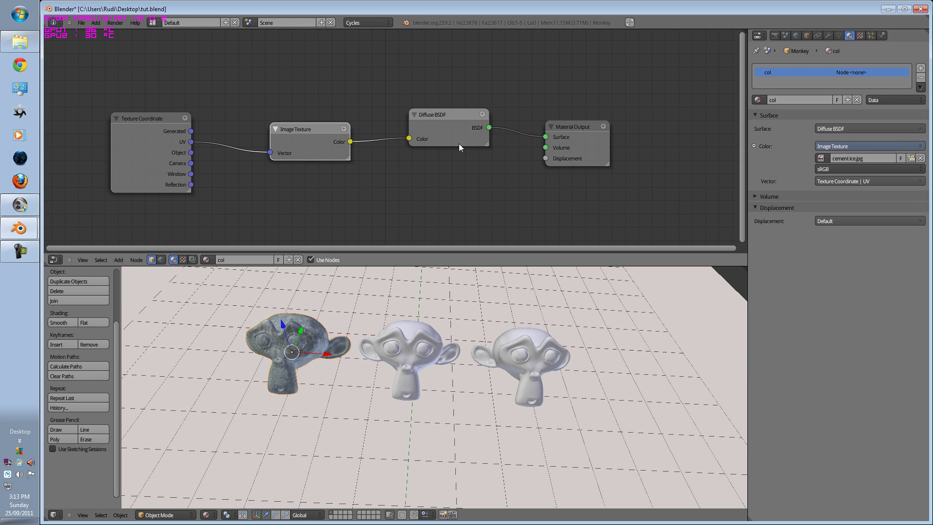
drag(459, 144, 443, 104)
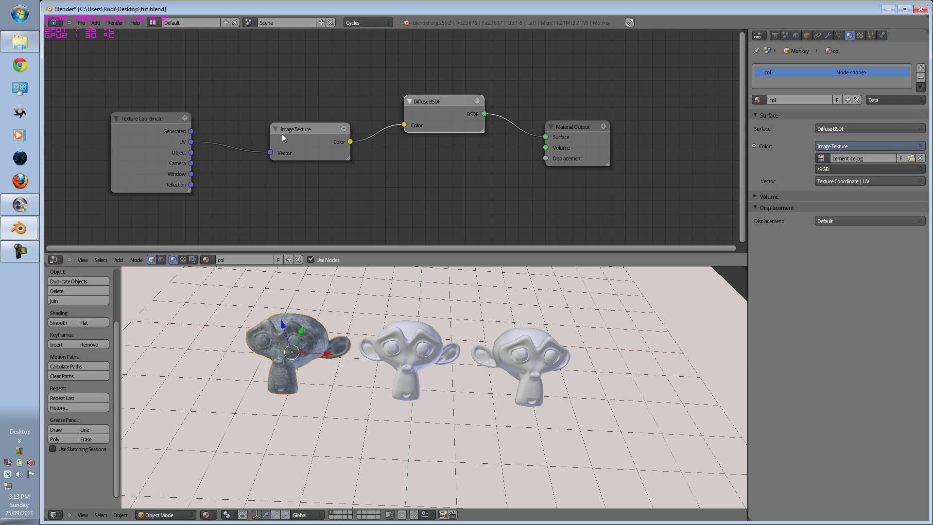
drag(282, 138, 263, 123)
drag(161, 143, 164, 122)
scroll(331, 179, down, 4)
scroll(329, 181, up, 2)
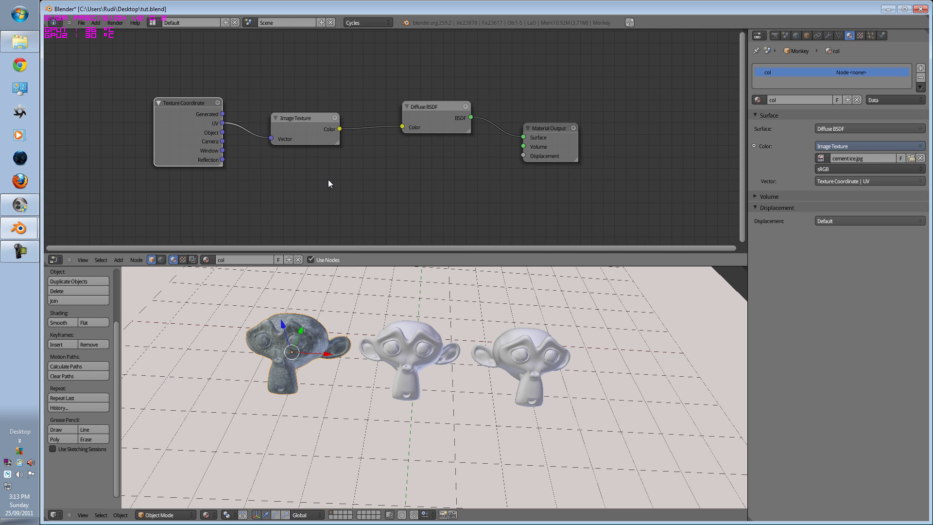
middle_drag(334, 167, 332, 118)
middle_drag(342, 190, 337, 144)
Step: Select the middle monkey with the displace material and move it slightly back from the row
right_click(408, 355)
key(g)
key(z)
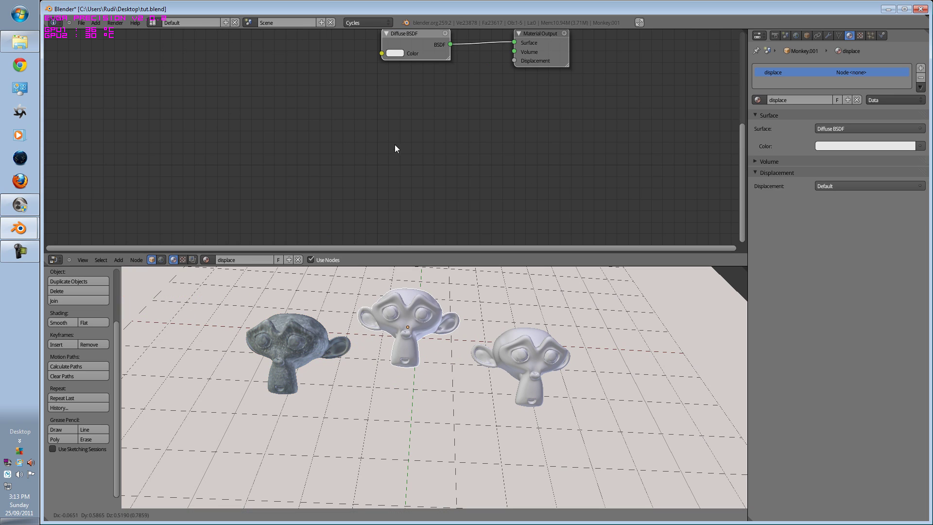
click(381, 147)
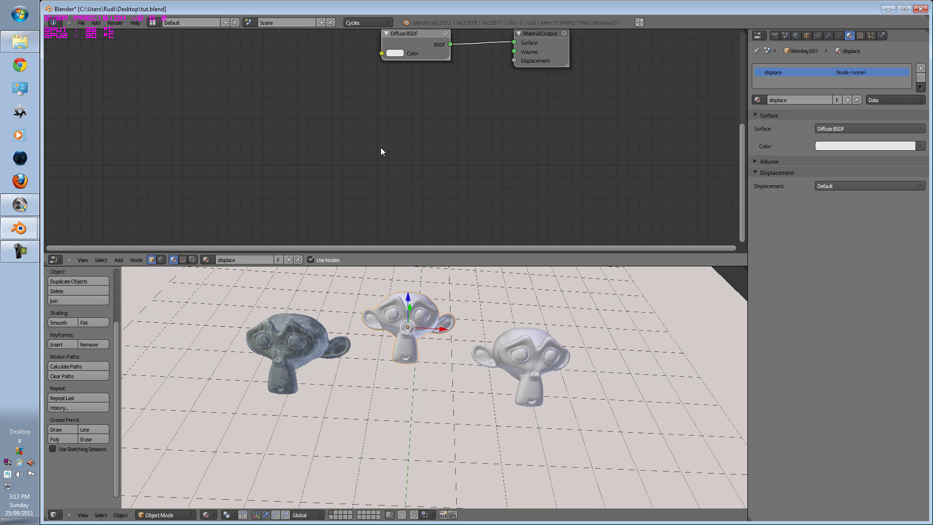
Step: Show the 3D scene from the top in Solid shading and save the file
scroll(380, 147, down, 1)
shift+scroll(381, 147, up, 4)
key(shift+a)
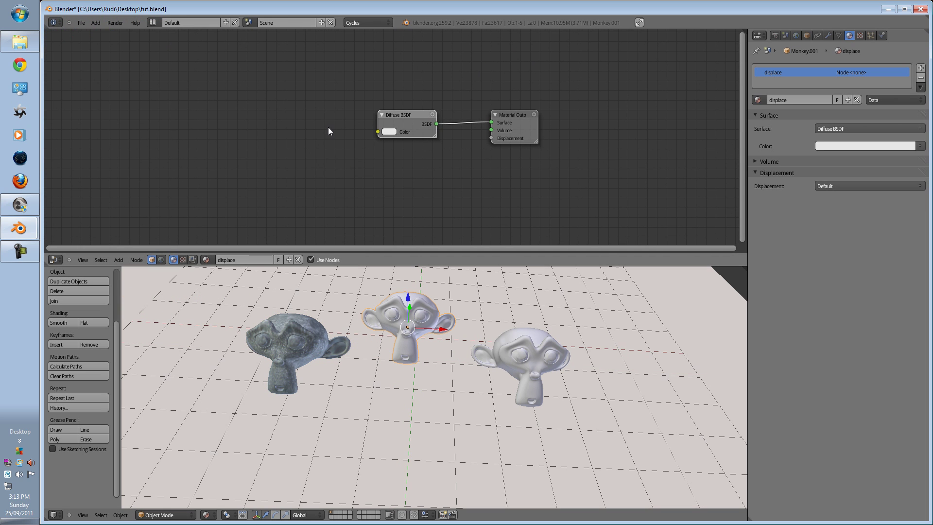
key(KP_1)
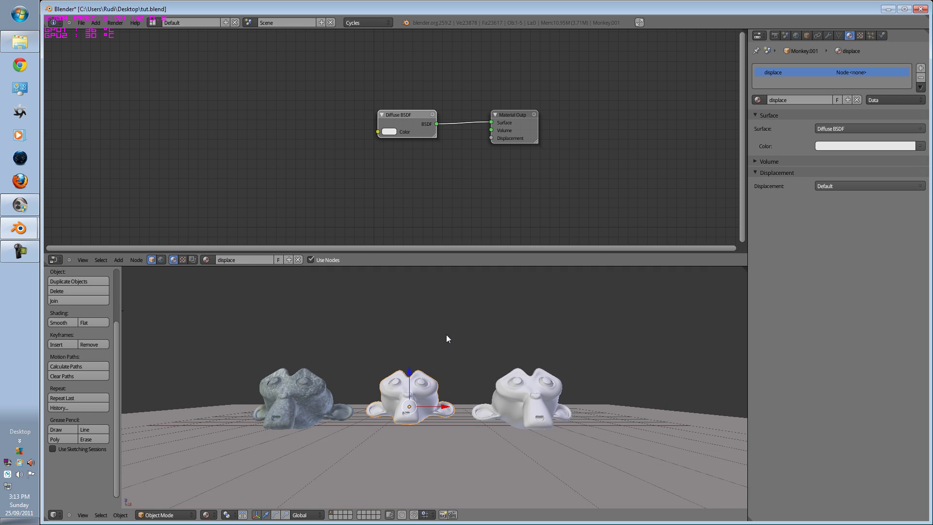
key(shift+z)
shift+scroll(376, 163, up, 2)
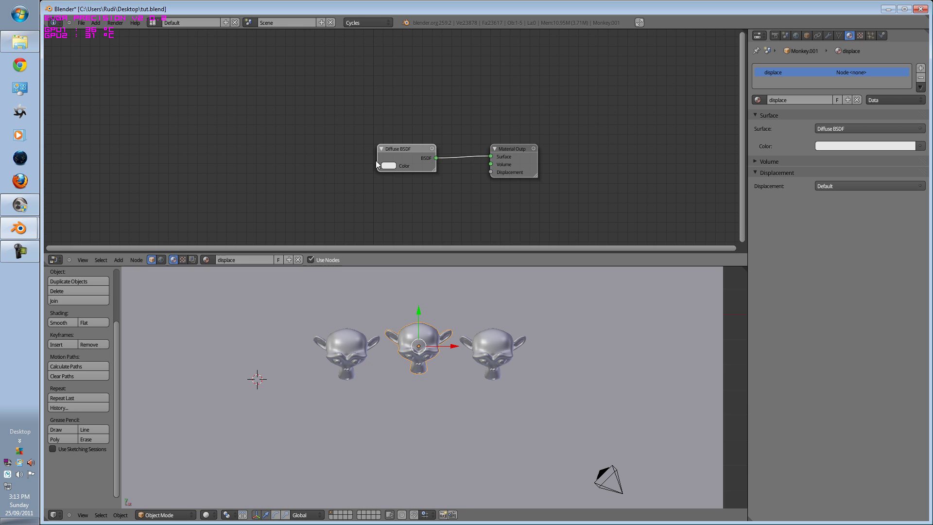
Step: Add a Clouds Texture node to the displace material and connect its Color output to the Diffuse BSDF Color input
shift+scroll(350, 187, down, 2)
scroll(339, 150, up, 2)
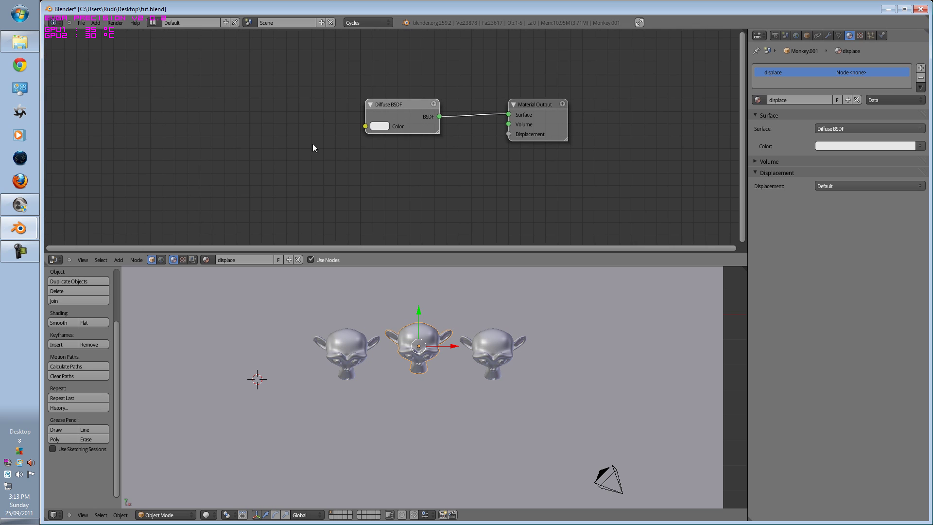
key(shift+a)
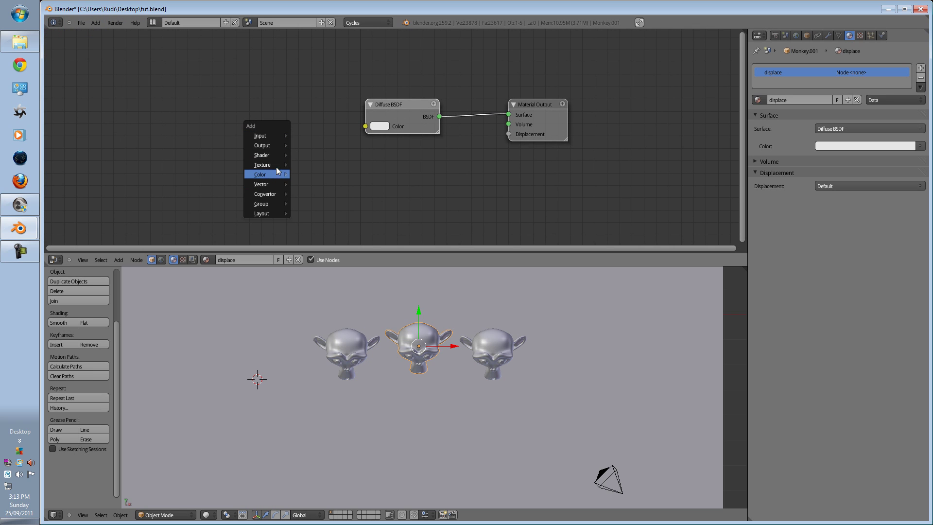
mouse_move(276, 165)
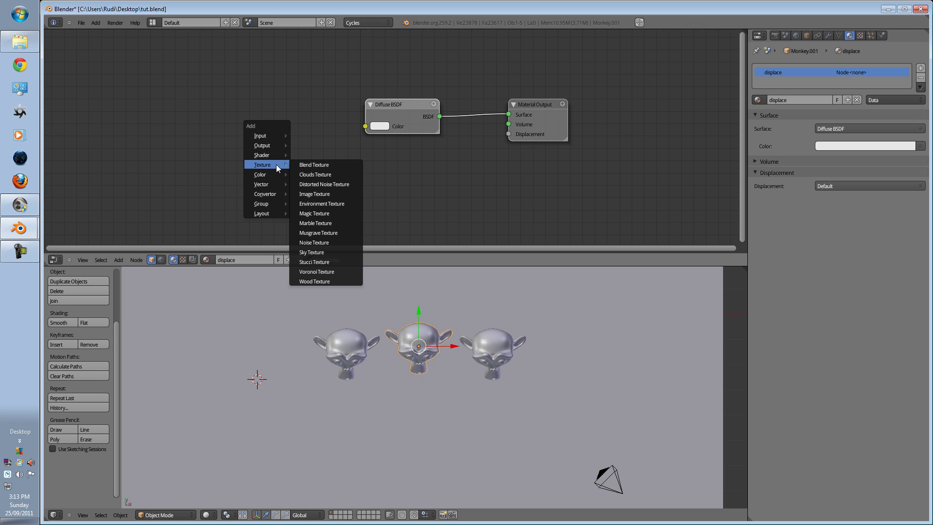
click(326, 174)
click(257, 137)
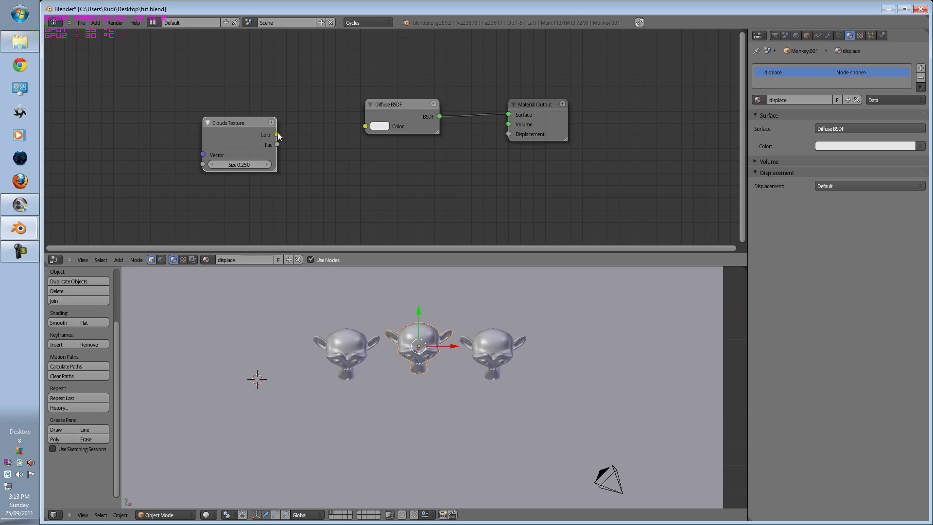
drag(278, 136, 363, 127)
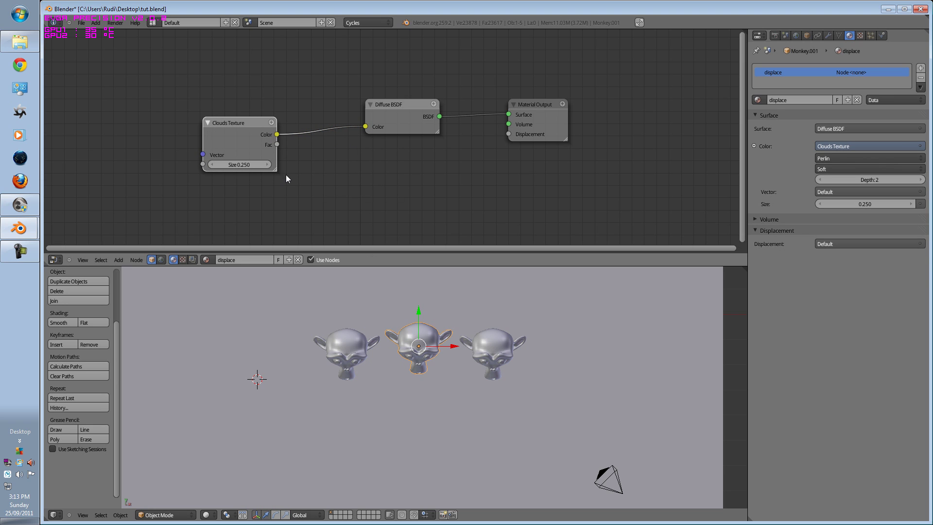
Step: Show the 3D scene in Rendered shading with a close view of the middle monkey's face
click(207, 514)
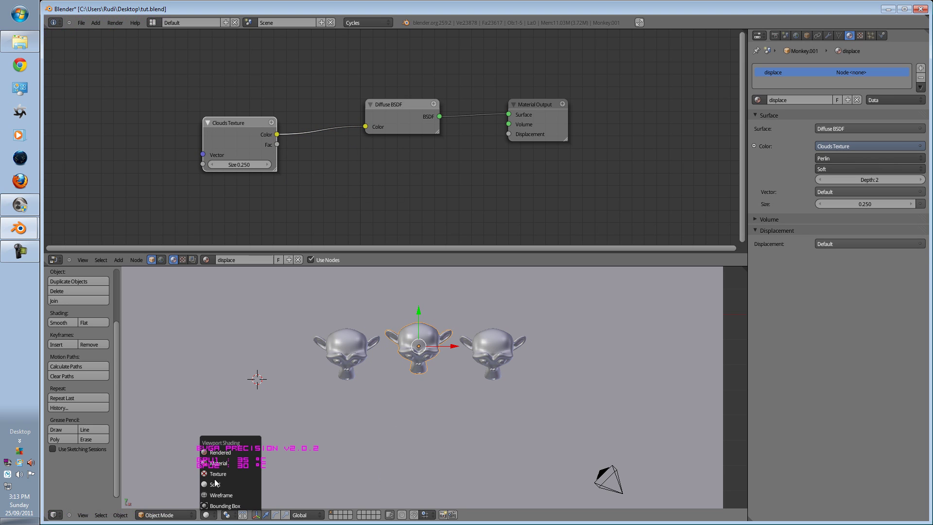
click(223, 447)
middle_drag(407, 340, 399, 288)
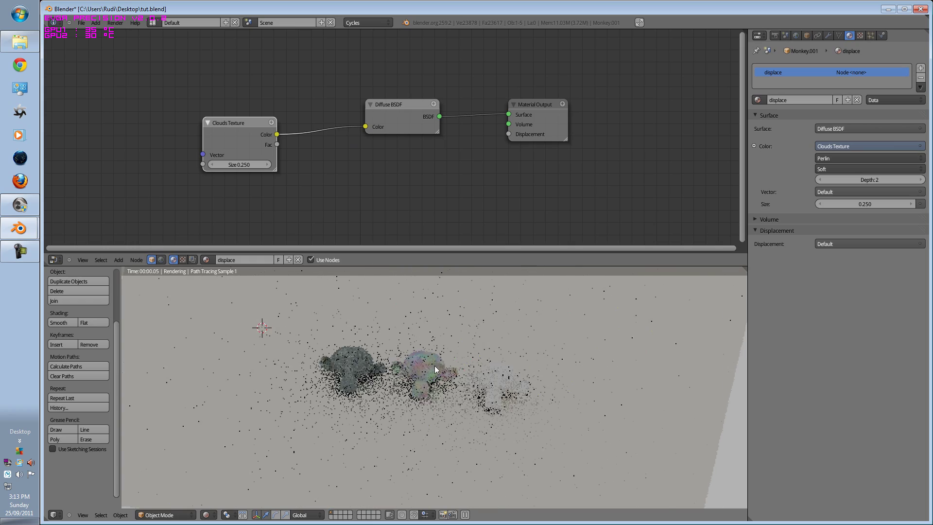
scroll(436, 376, up, 6)
Step: Set the displace material's Clouds Texture to Voronoi F4 basis, Hard noise, depth 5 and size 0.100
click(867, 169)
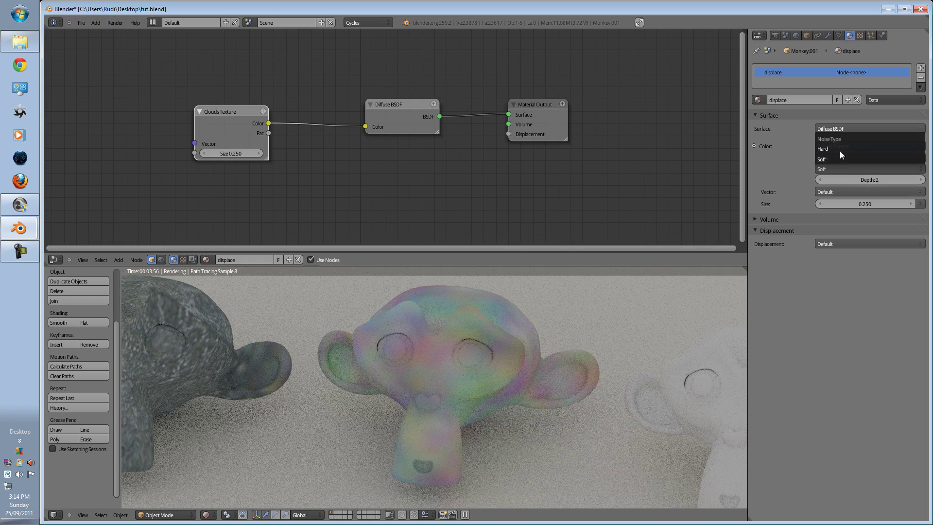
click(838, 147)
click(919, 180)
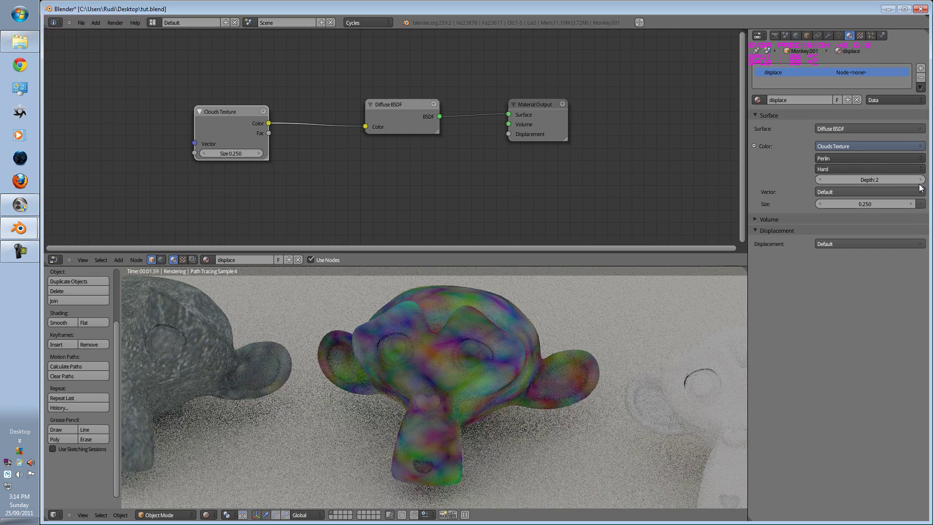
click(920, 180)
click(916, 181)
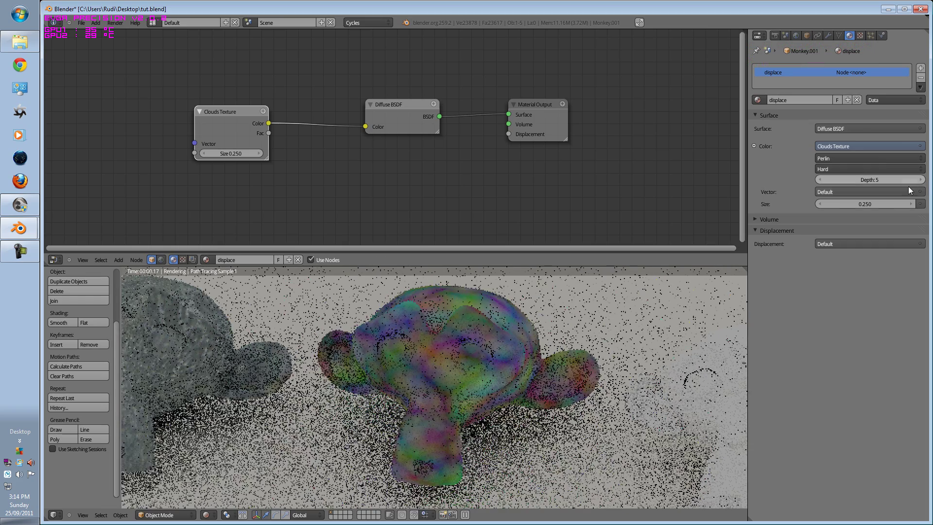
drag(861, 205, 849, 203)
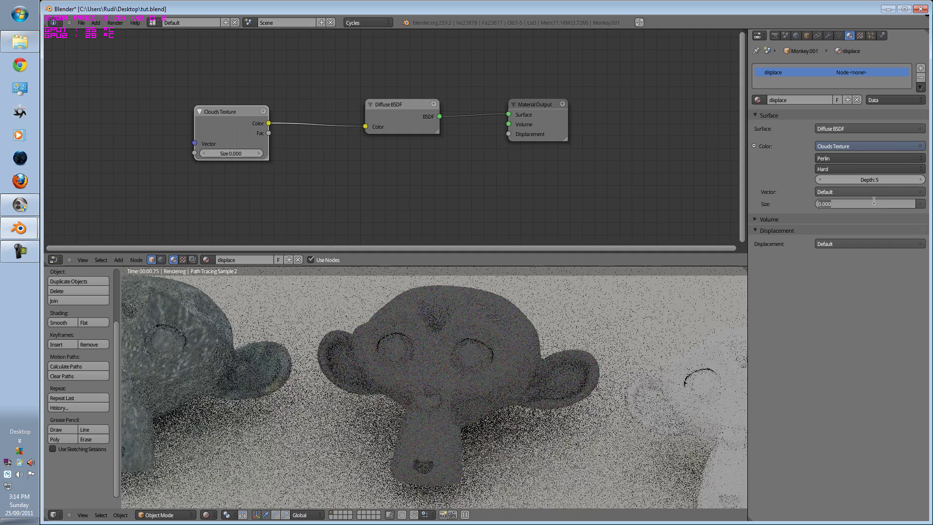
click(902, 206)
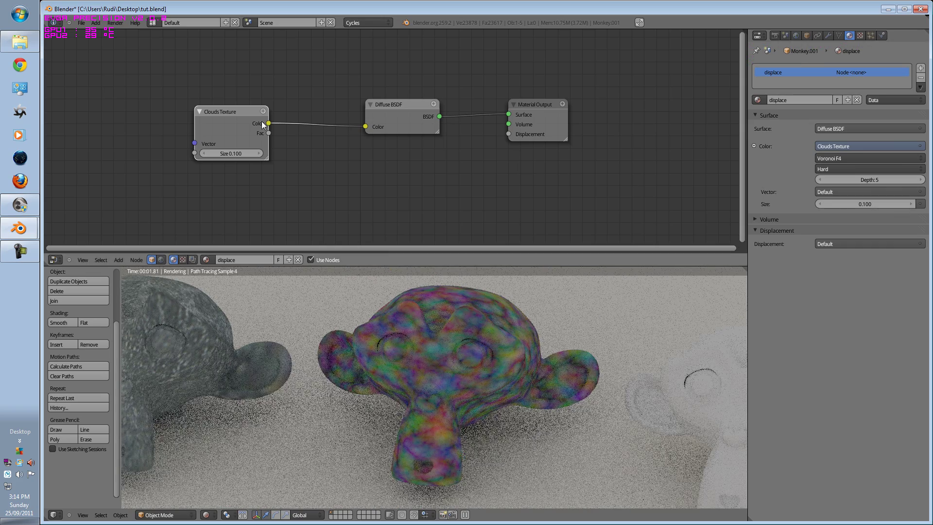
Step: Replace the displace material's Clouds Texture with a Magic Texture, using depth 9 and turbulence 10.500
click(823, 147)
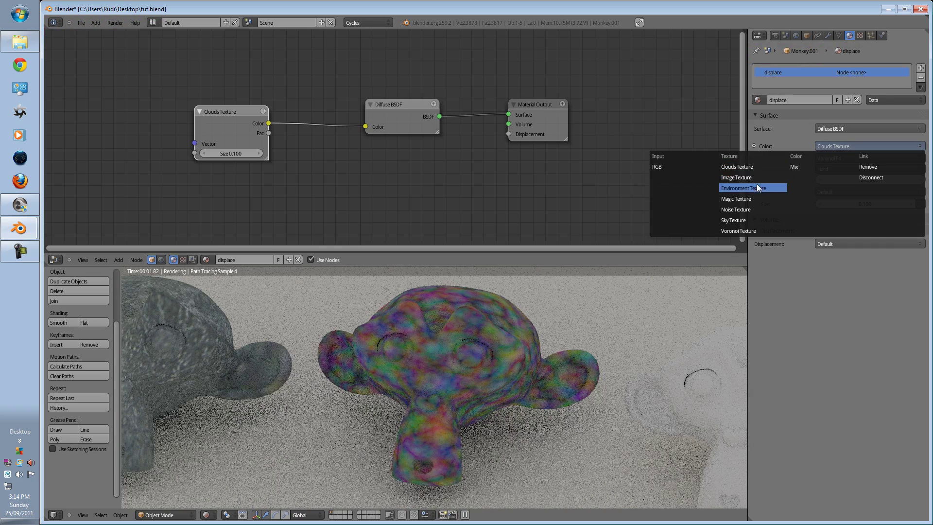
click(751, 198)
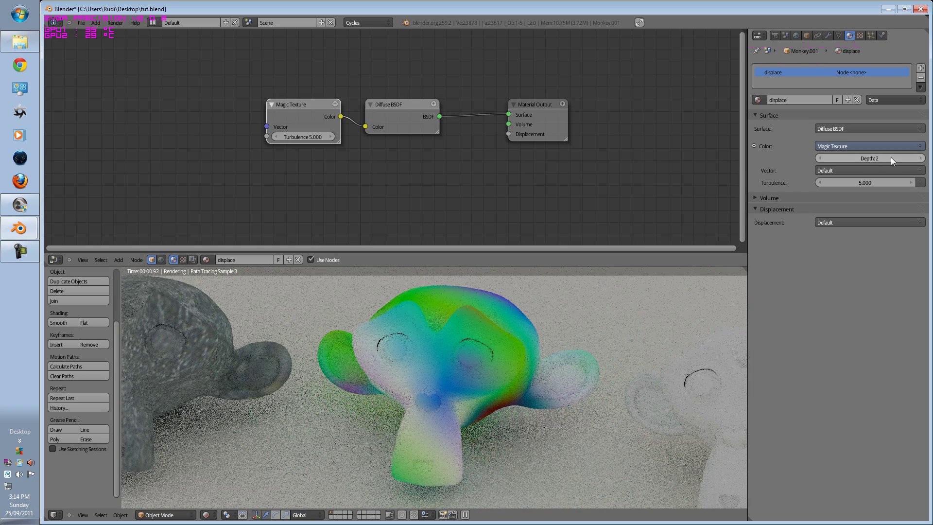
drag(891, 157, 917, 183)
click(921, 158)
click(920, 158)
click(920, 158)
click(921, 158)
click(892, 182)
click(892, 182)
click(892, 183)
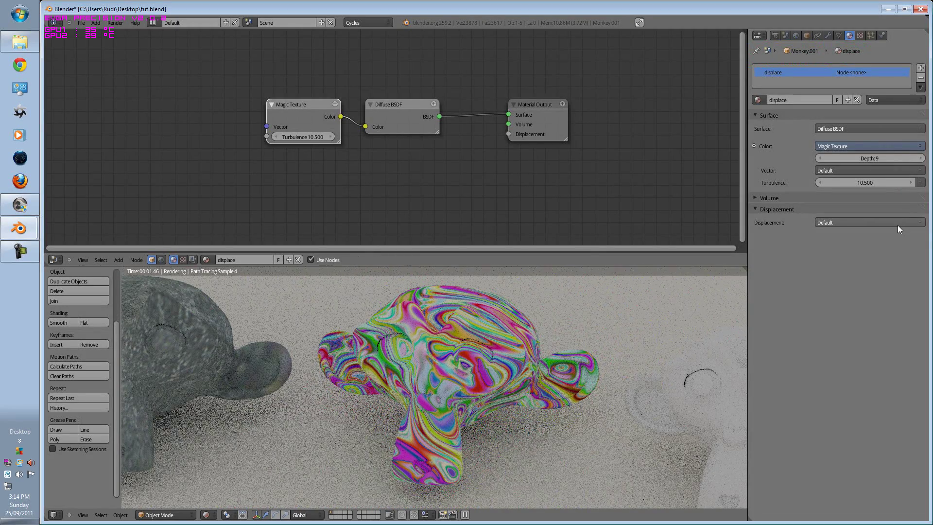
Step: Replace the Magic Texture on the displace material's Diffuse colour with a Noise Texture
click(860, 171)
click(850, 146)
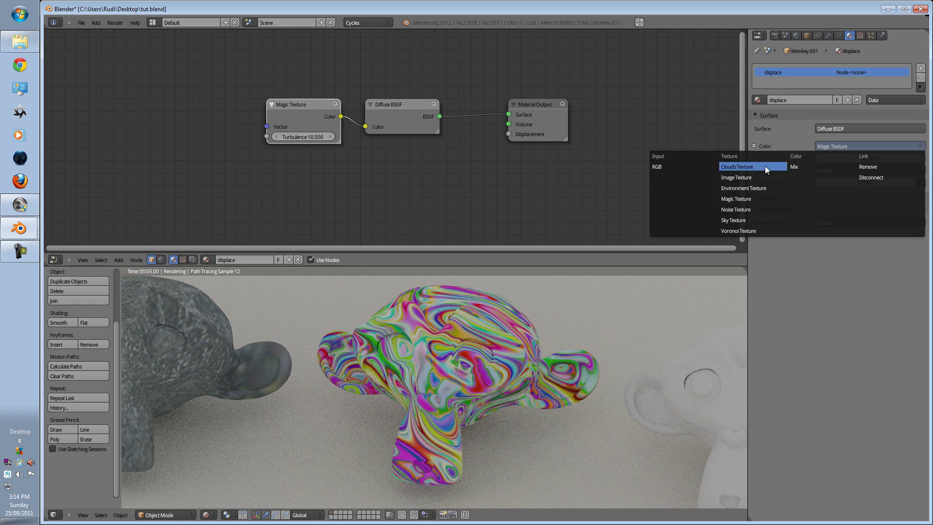
click(746, 209)
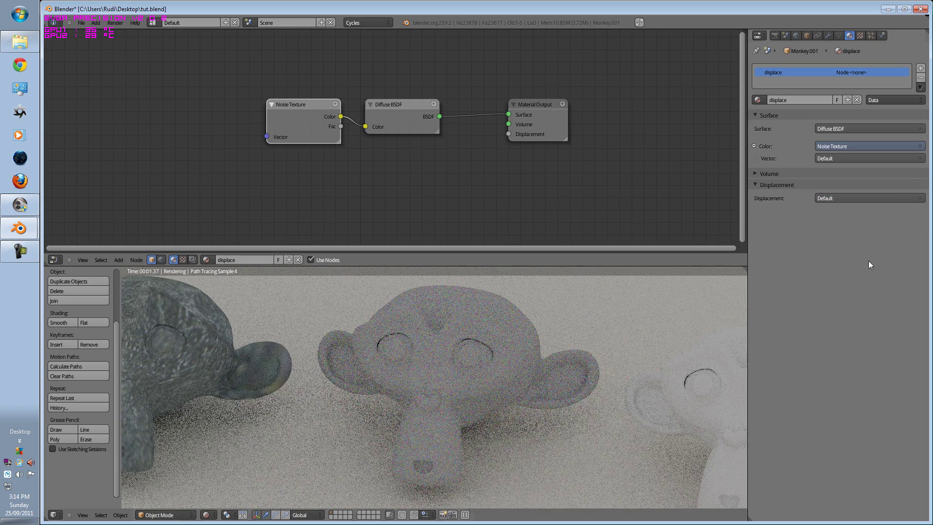
Step: Replace the Noise Texture with a Voronoi Texture and set its size to 0.150
click(832, 146)
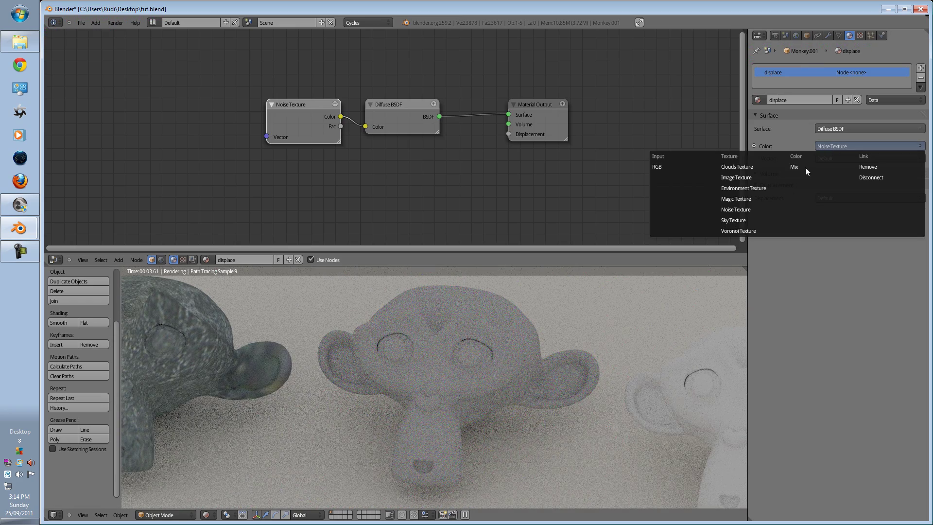
click(762, 229)
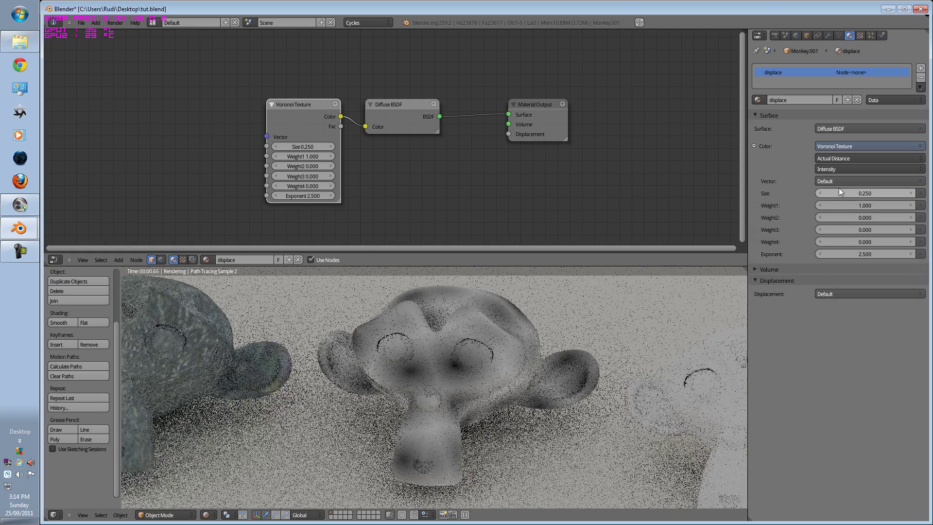
drag(836, 194, 841, 194)
click(821, 194)
click(820, 193)
click(821, 194)
click(821, 194)
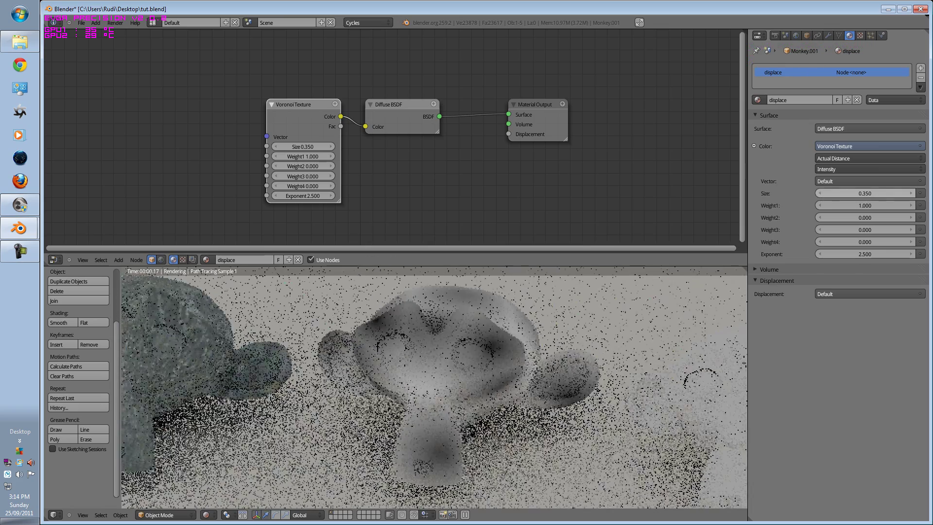
click(821, 194)
click(820, 193)
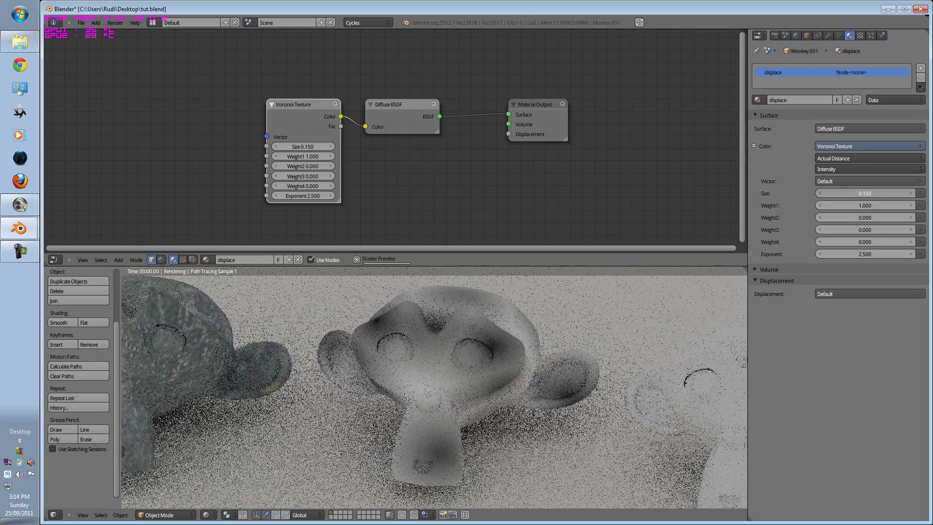
drag(850, 206, 836, 223)
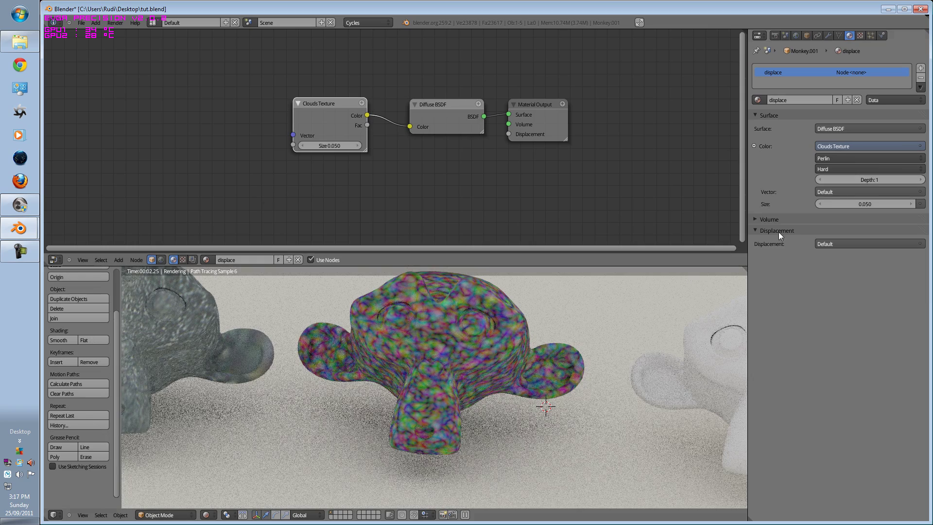
Step: Spread out the displace material's nodes and connect the Clouds Texture Fac output to the Material Output Displacement input
drag(341, 109, 389, 193)
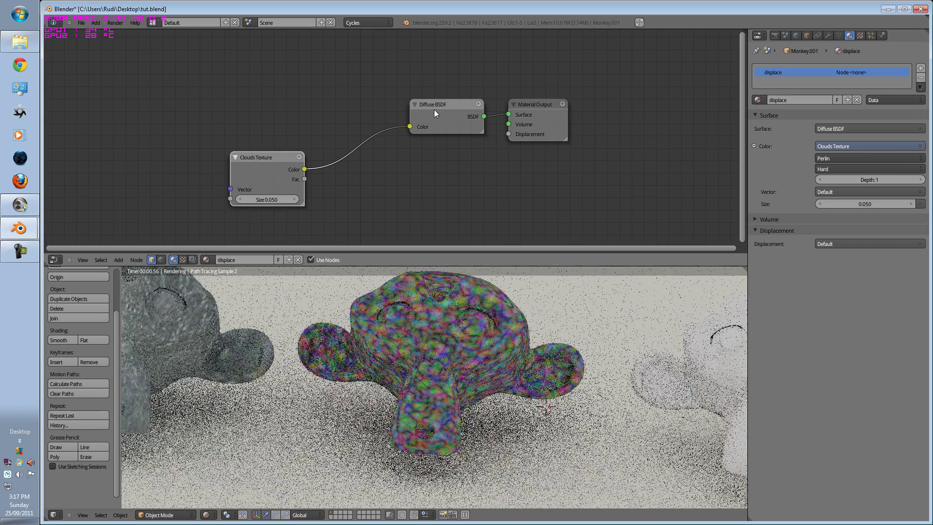
drag(433, 109, 394, 64)
drag(576, 132, 616, 165)
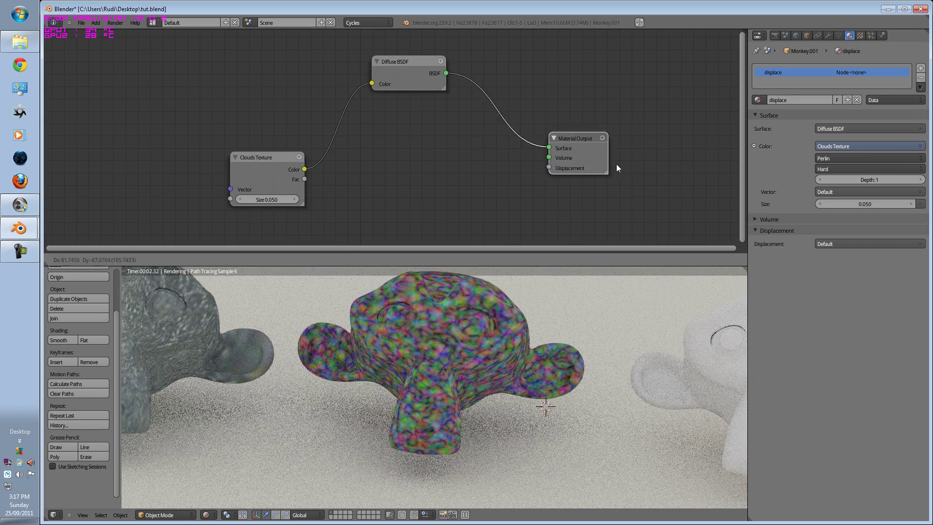
drag(304, 178, 550, 168)
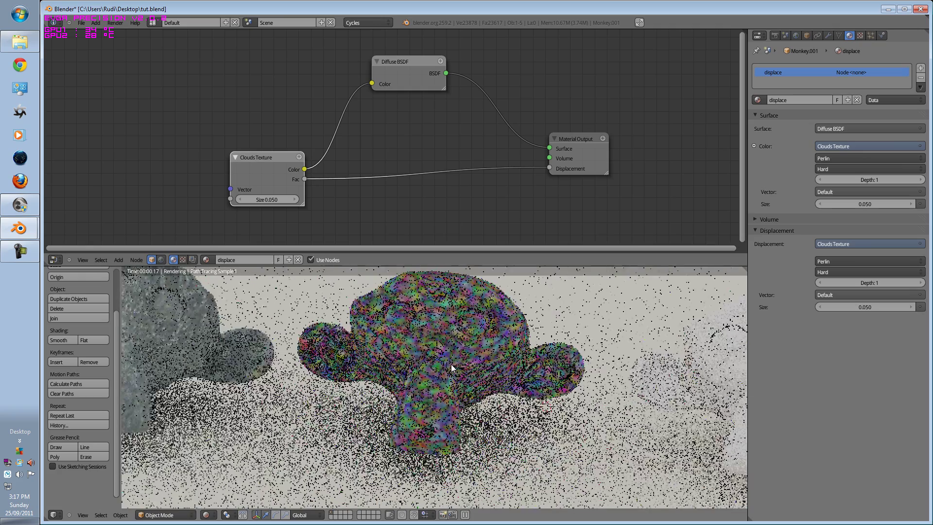
scroll(451, 365, up, 1)
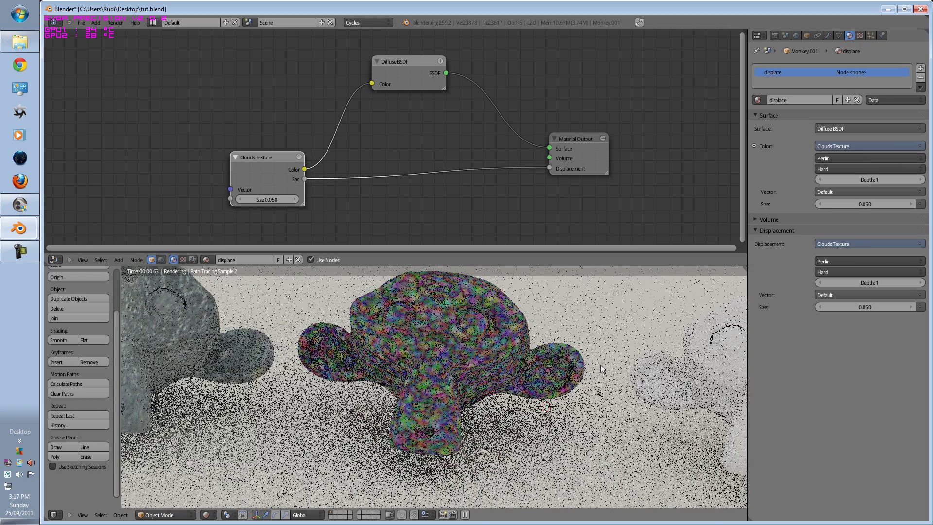
Step: Change the surface shader of the monkey with the bump material to Emission with strength 30
right_click(663, 370)
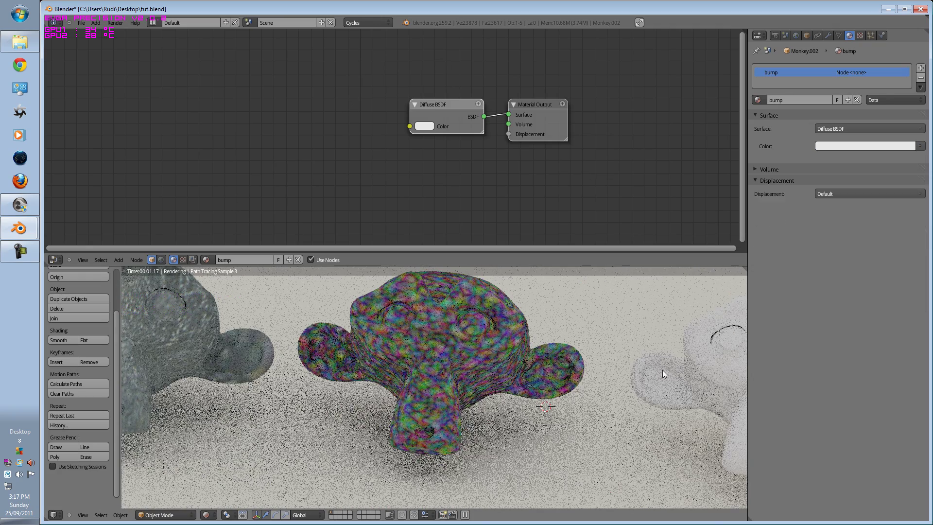
click(833, 129)
click(821, 223)
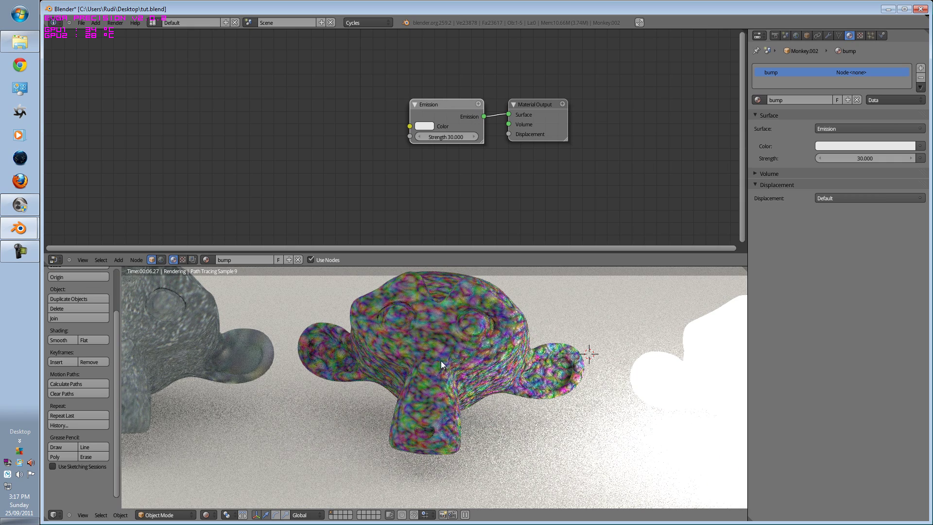
Step: Select the middle monkey and set its Clouds Texture size to 0.020
right_click(447, 309)
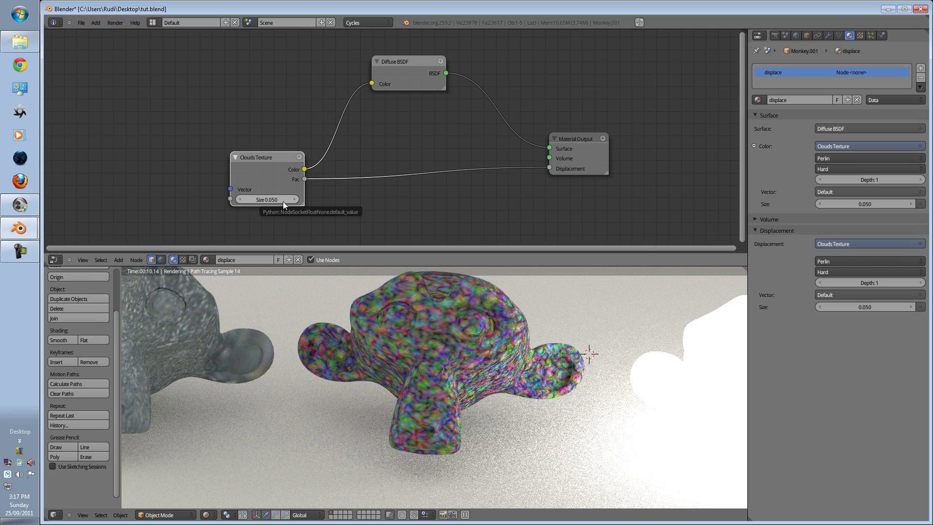
click(240, 199)
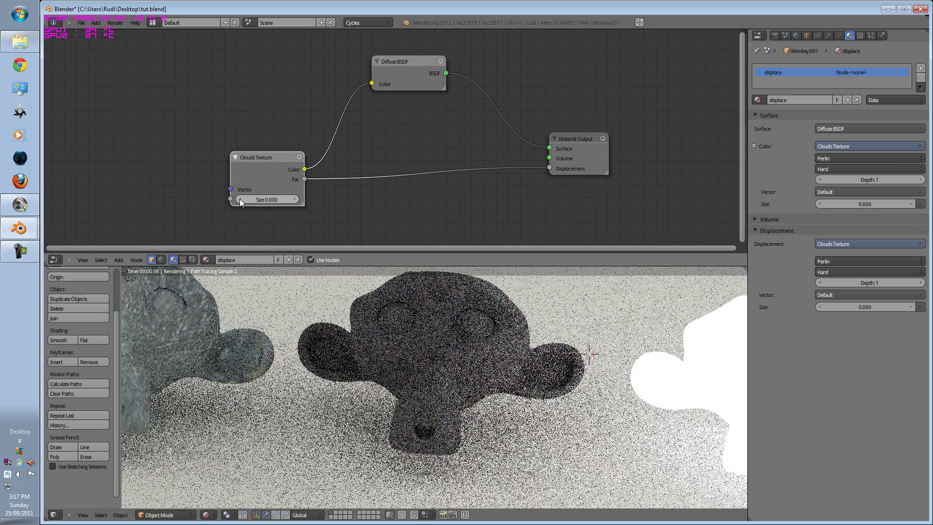
click(292, 200)
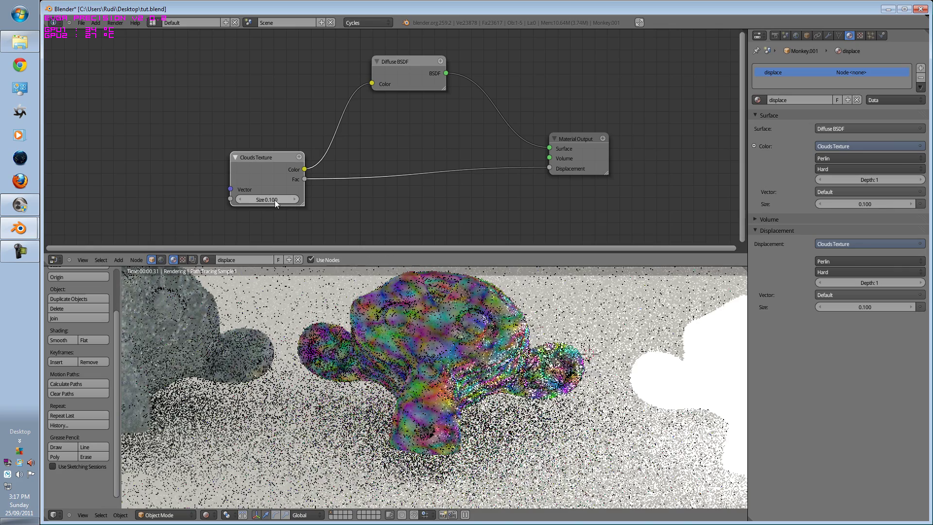
click(275, 200)
text(0.)
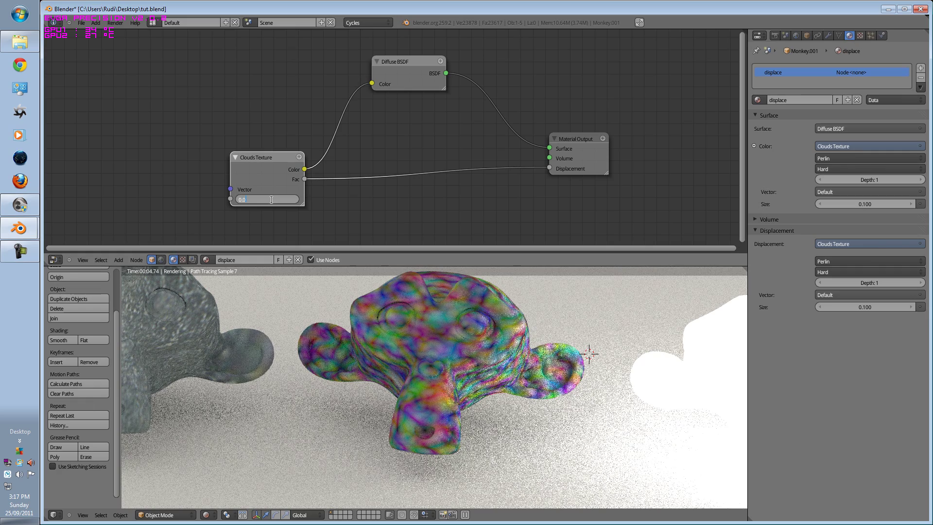
text(02)
key(Return)
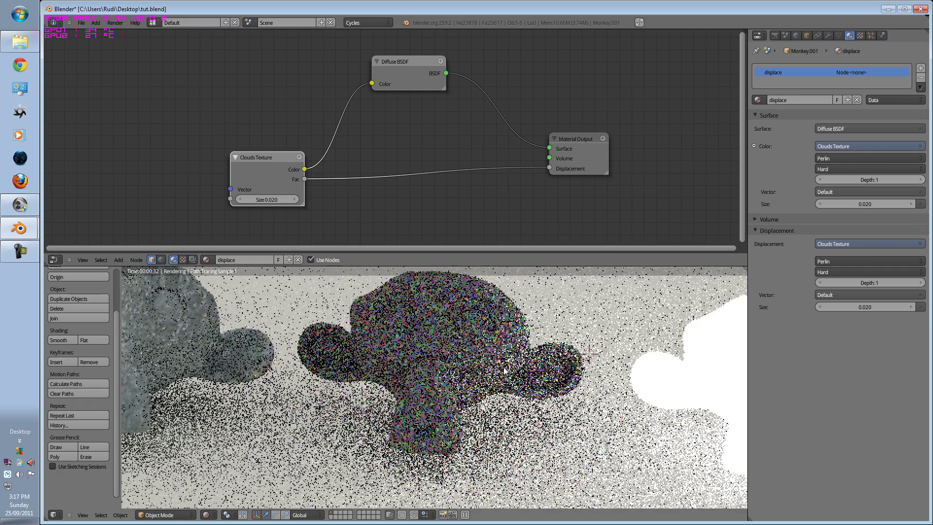
Step: Examine the middle monkey's displaced surface up close, and compare all three heads from a wider angle
scroll(516, 372, up, 3)
scroll(516, 372, up, 1)
shift+middle_drag(537, 363, 400, 362)
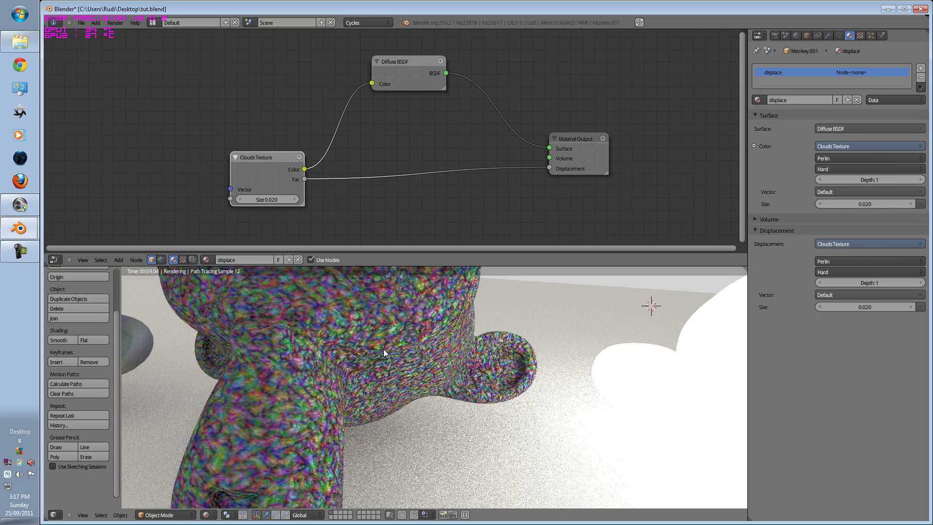
scroll(383, 349, down, 6)
middle_drag(341, 367, 335, 422)
middle_drag(559, 413, 609, 393)
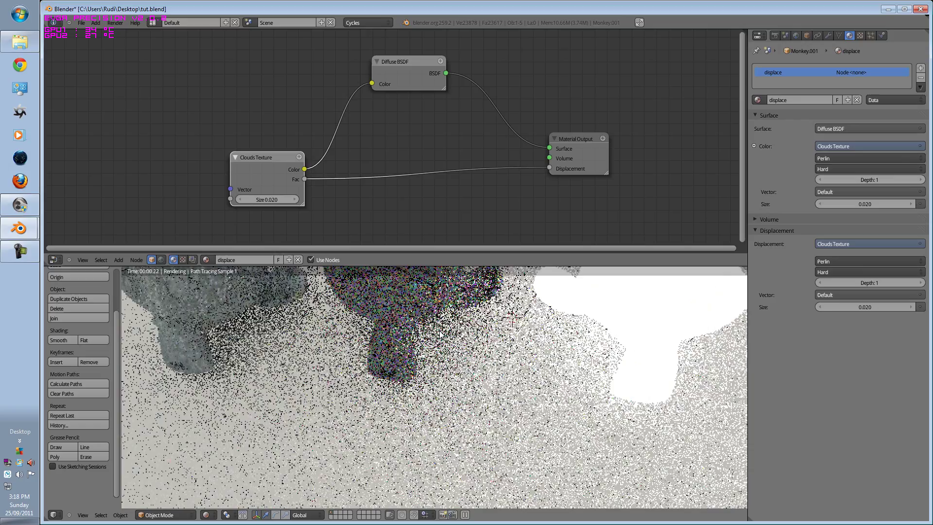
shift+middle_drag(449, 274, 444, 312)
shift+middle_drag(503, 361, 483, 358)
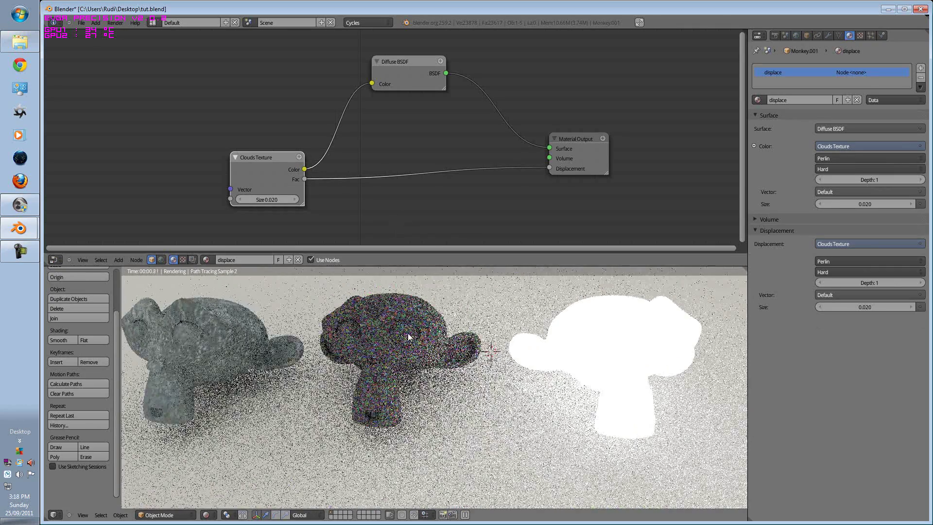
Step: Select the glowing monkey and set its bump material's surface shader to Diffuse BSDF
right_click(616, 348)
click(832, 130)
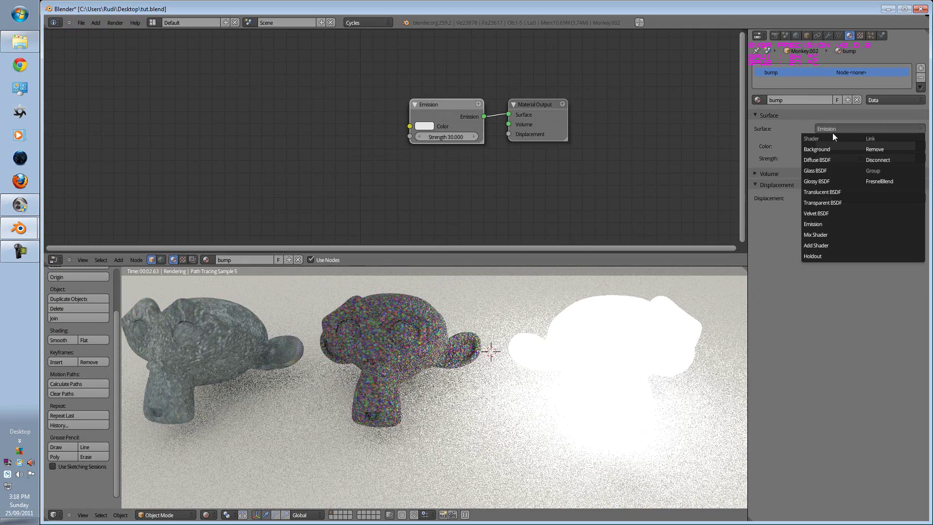
click(826, 160)
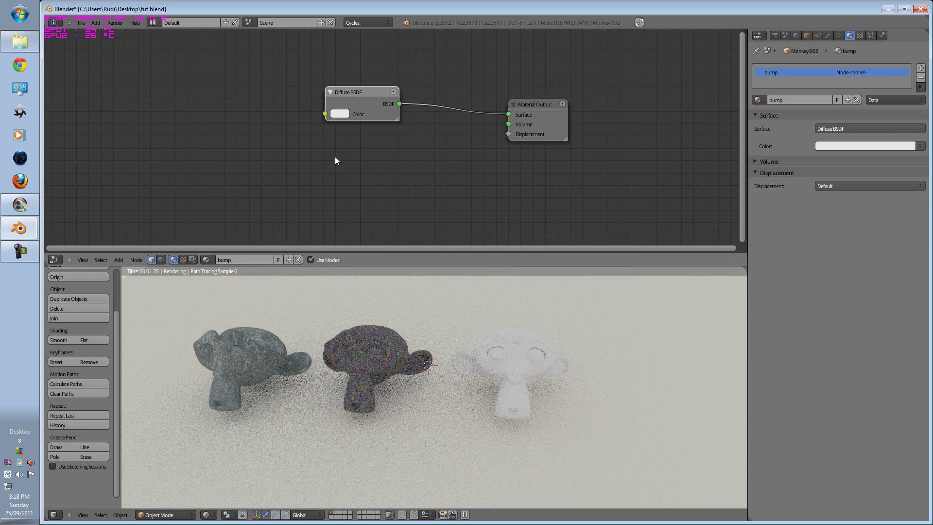
Step: Add an Image Texture node, feed it into the Diffuse BSDF color of the bump material, and place it beside the shader node
key(shift+a)
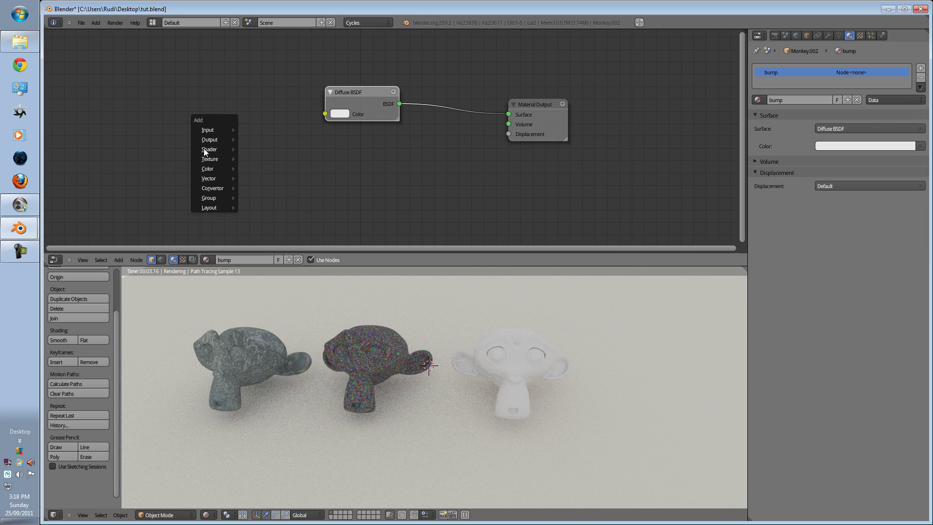
mouse_move(206, 151)
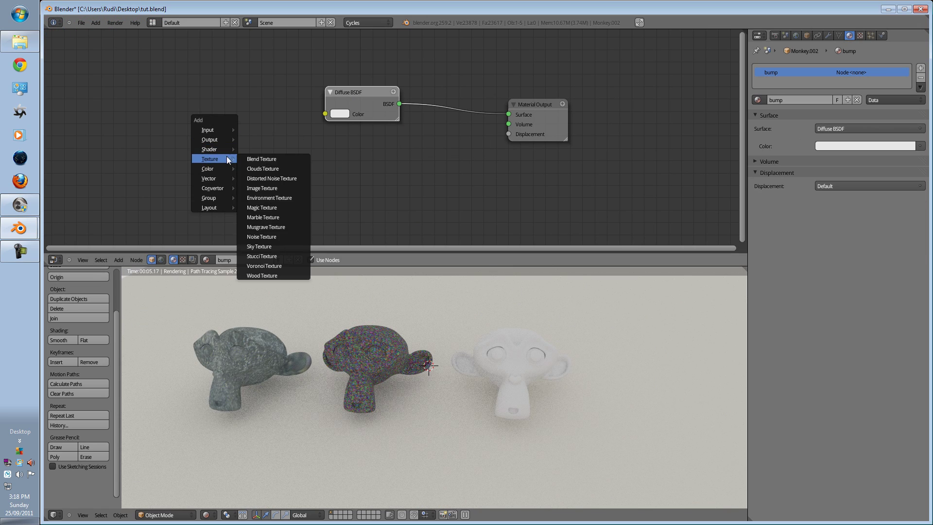
click(268, 187)
click(257, 120)
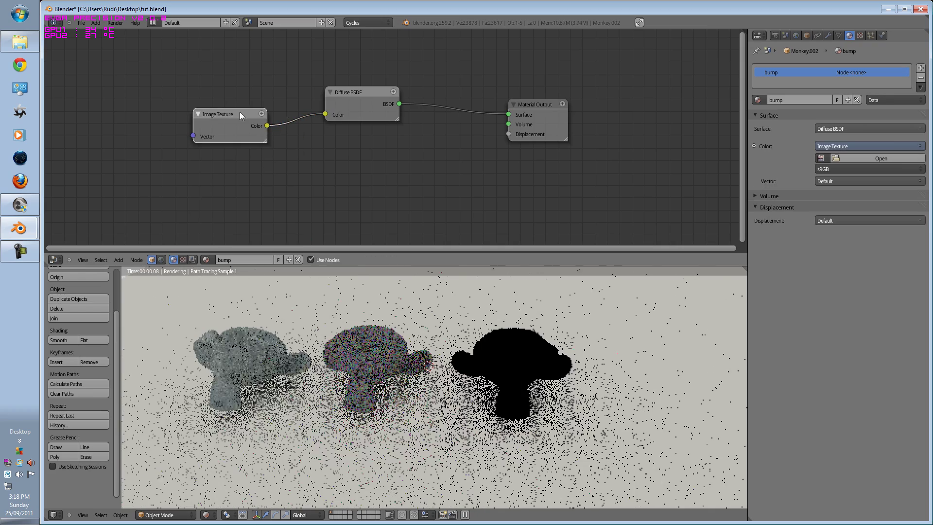
drag(240, 112, 256, 104)
Step: Add a Texture Coordinate node and supply the Image Texture's vector from its UV output
key(shift+a)
mouse_move(177, 101)
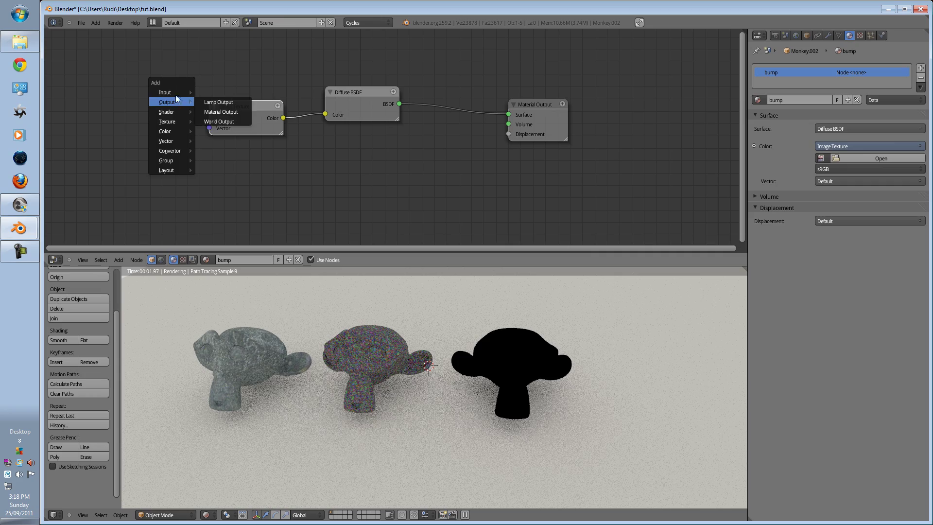
click(233, 160)
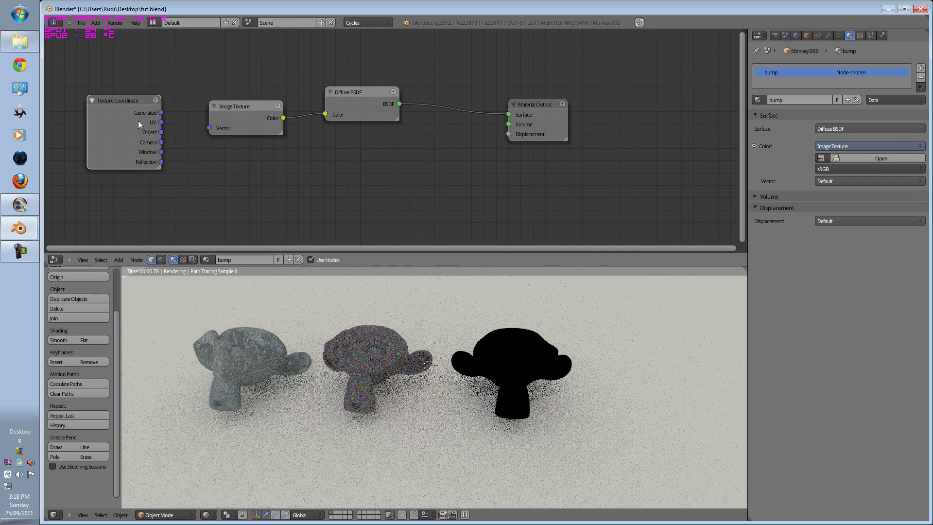
Step: Load METAL7.JPG from the Metal textures folder as the Image Texture's image, browsing the files as thumbnails
click(859, 158)
click(68, 184)
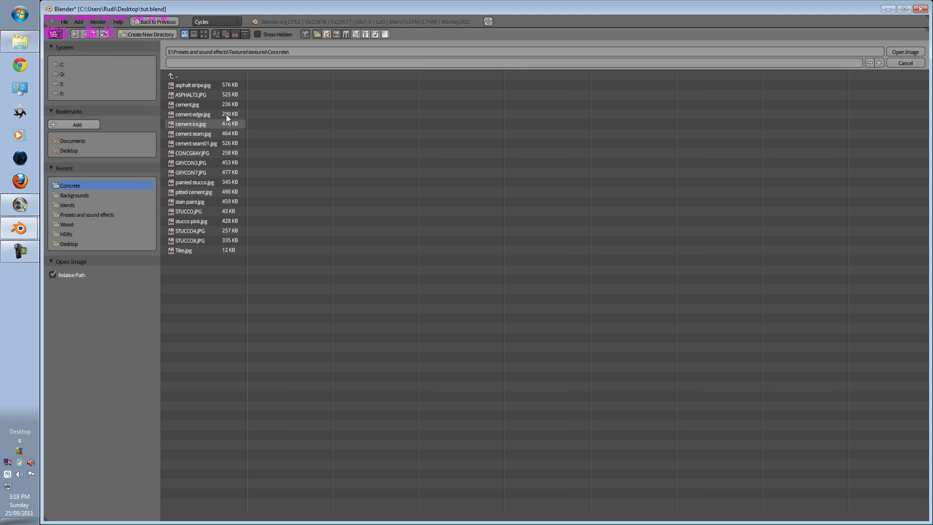
click(204, 34)
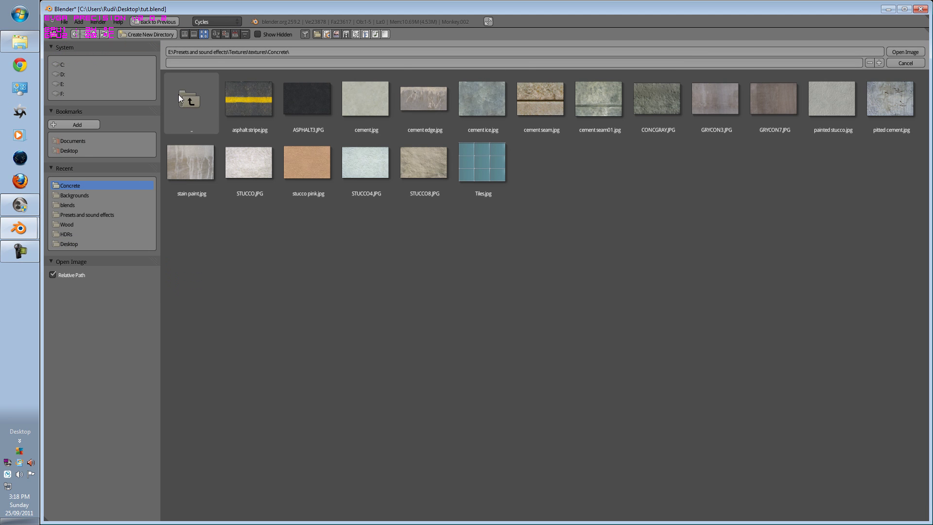
click(179, 94)
click(306, 165)
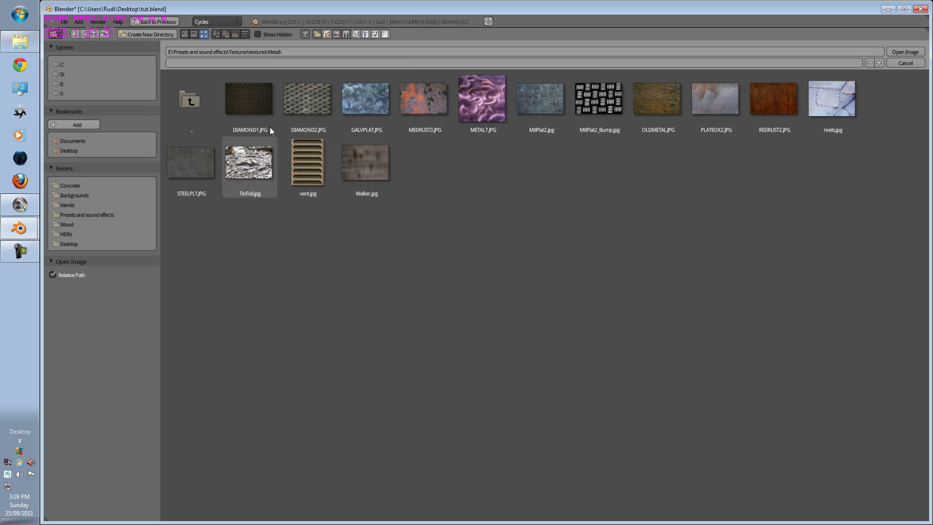
click(484, 105)
click(905, 51)
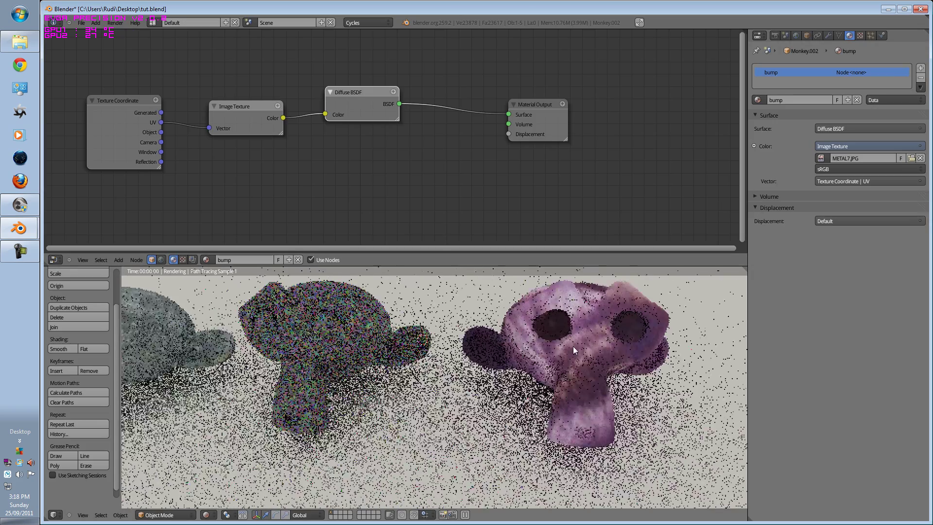
Step: Examine the image-textured monkey head up close and from a wider view
middle_drag(573, 346, 505, 337)
right_click(515, 337)
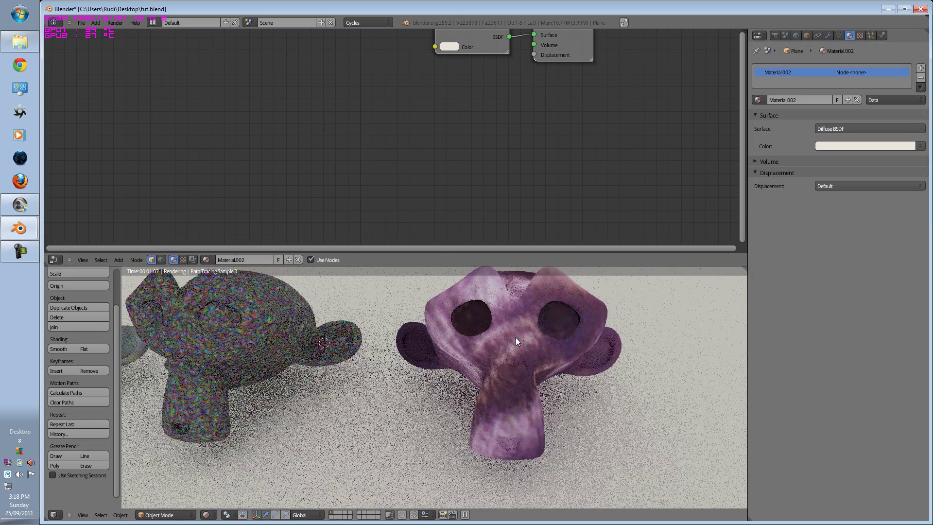
scroll(509, 319, down, 2)
scroll(496, 69, down, 2)
drag(475, 48, 439, 66)
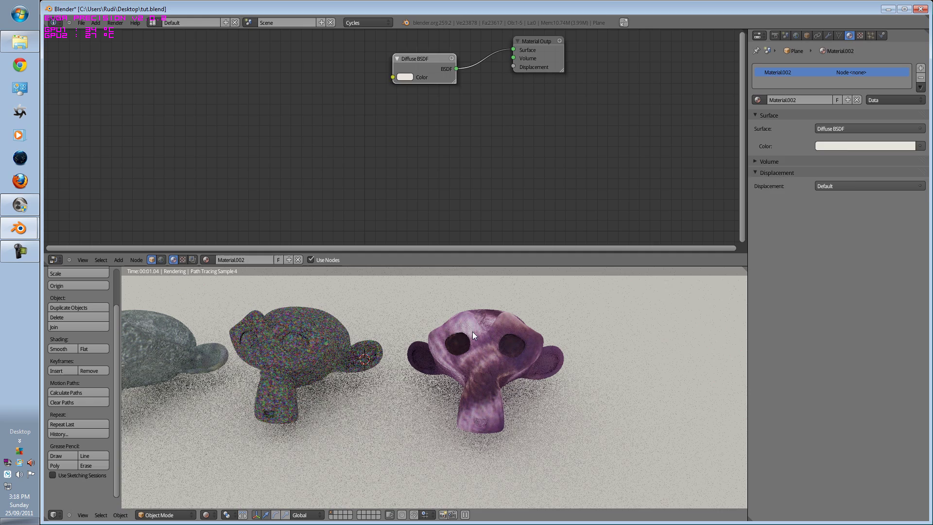
Step: Select the purple monkey and add a second Image Texture node with Window coordinates as its vector, feeding the material's Displacement
right_click(473, 332)
middle_drag(392, 157, 455, 97)
key(shift+a)
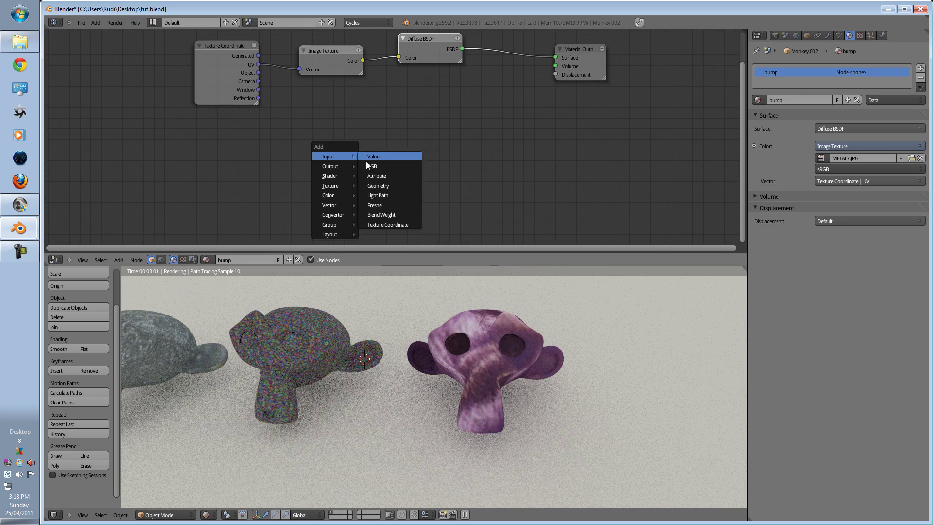
mouse_move(335, 185)
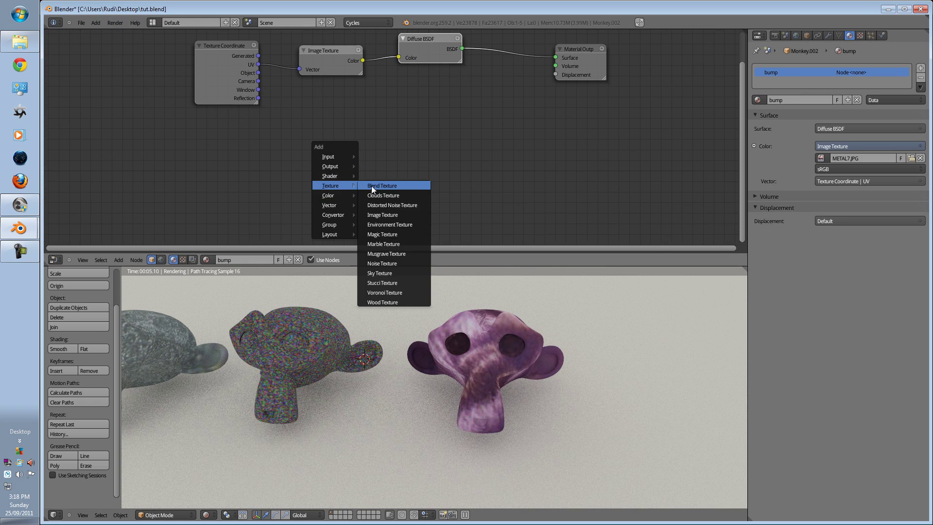
key(Escape)
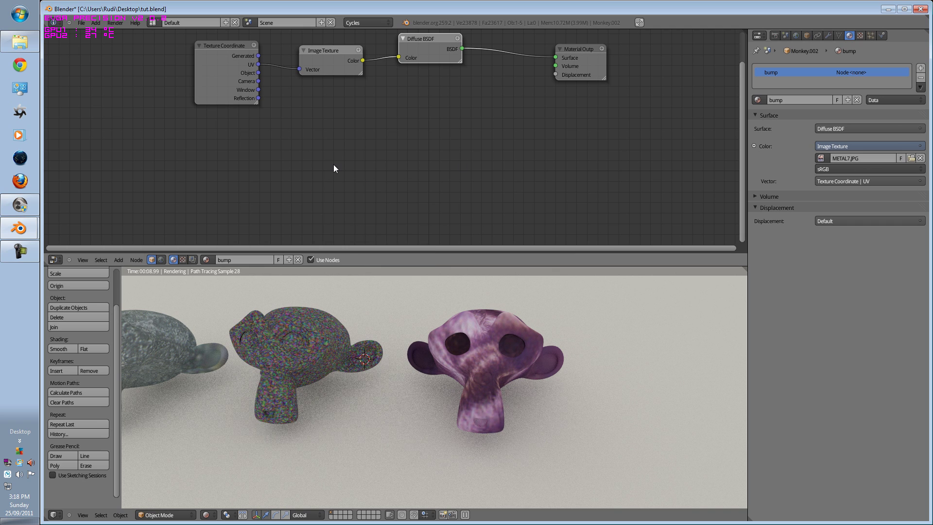
key(shift+a)
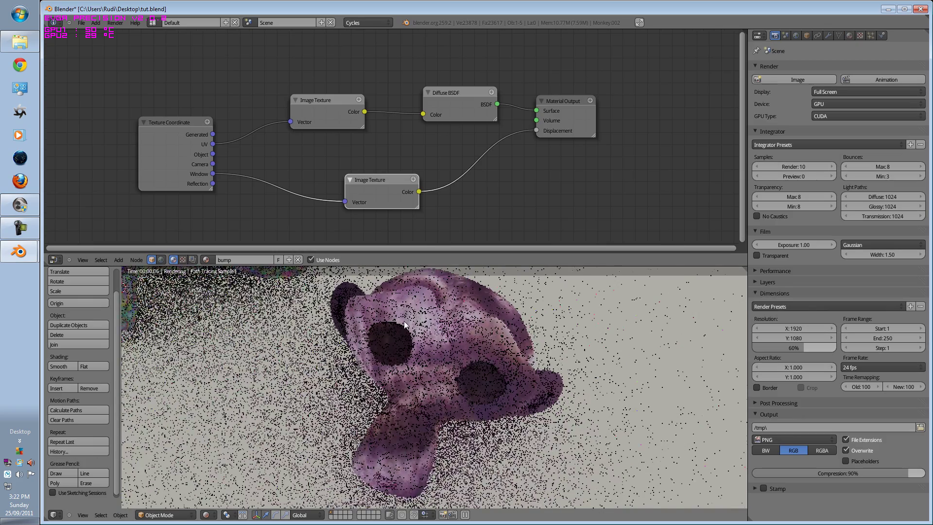
Step: Save the scene over the existing tut.blend file
middle_drag(404, 321, 355, 357)
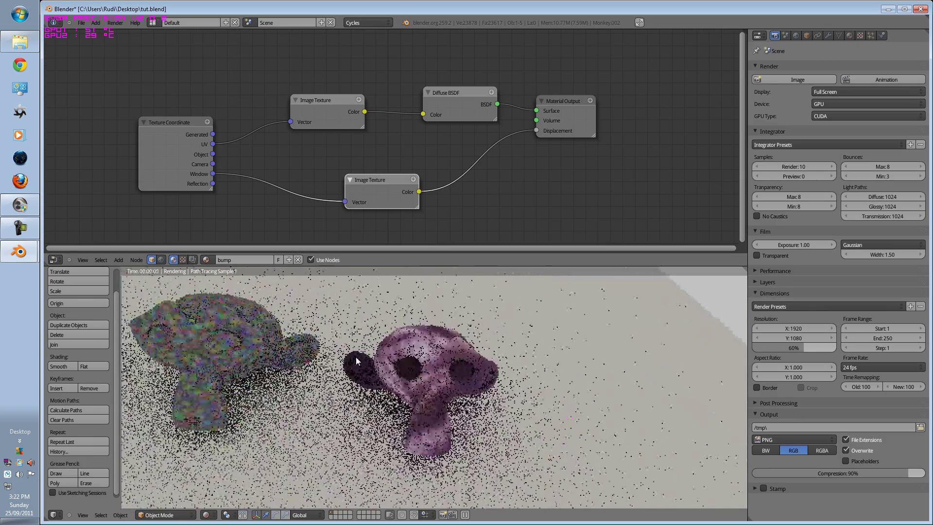
scroll(355, 356, down, 3)
key(shift+a)
key(ctrl+s)
click(447, 322)
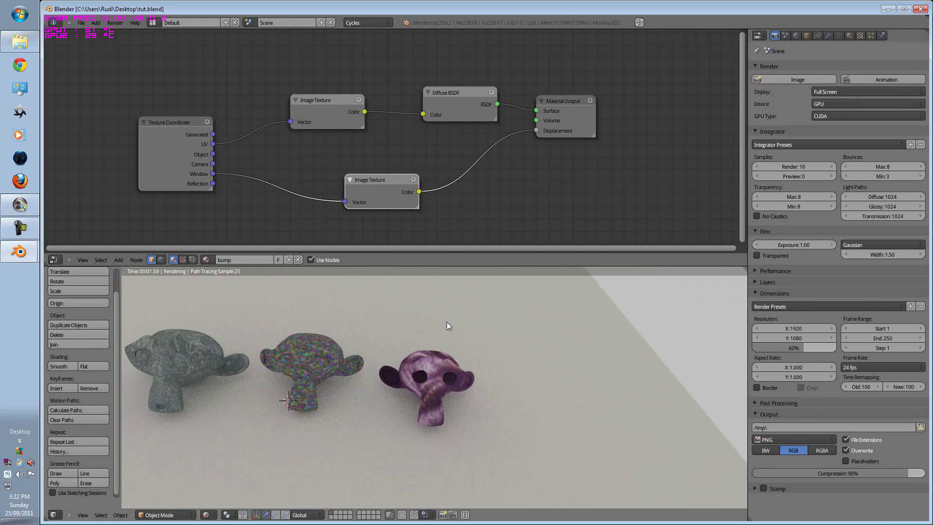
Step: Add a cube mesh at the 3D cursor near the middle monkey and check its placement from the front
key(shift+a)
mouse_move(403, 320)
click(429, 335)
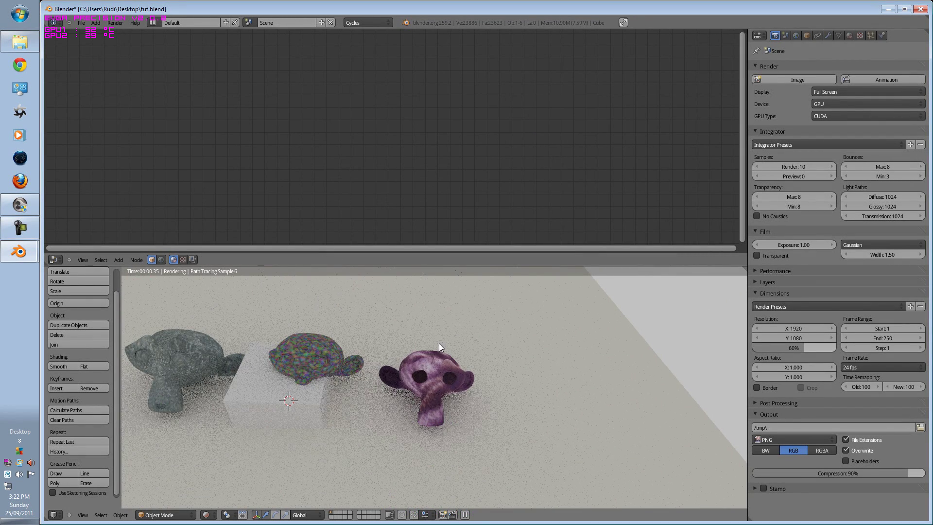
key(KP_1)
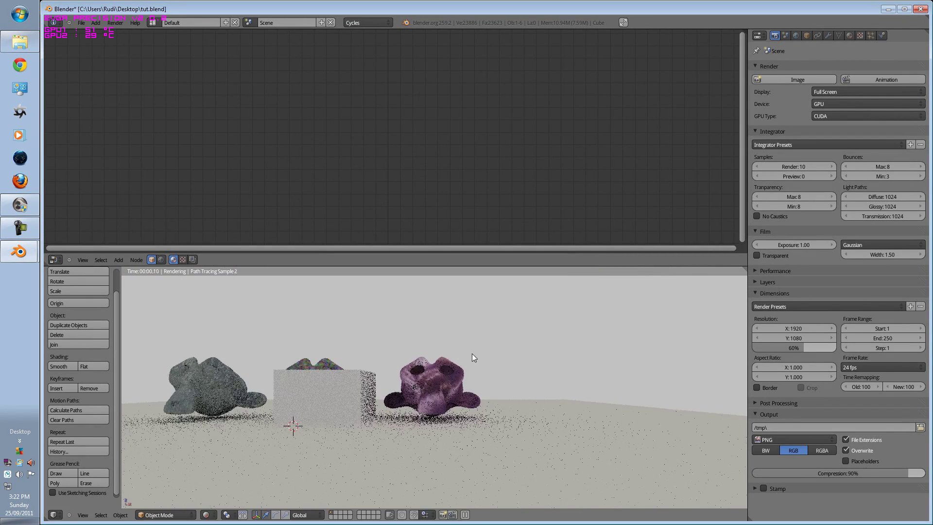
key(Delete)
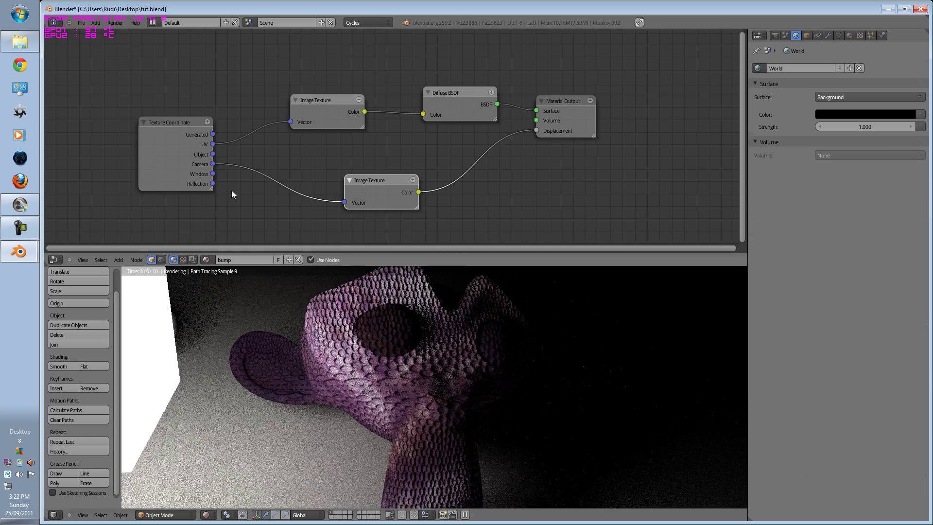
Step: Select the glowing cube and move it about 1.96 units across to the other side of the purple monkey's face
scroll(322, 362, down, 2)
scroll(280, 365, up, 1)
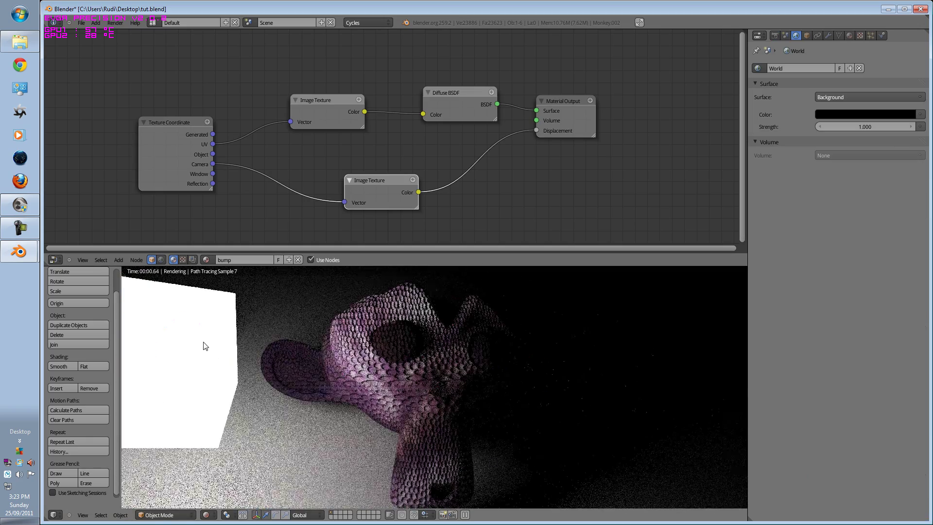
right_click(184, 340)
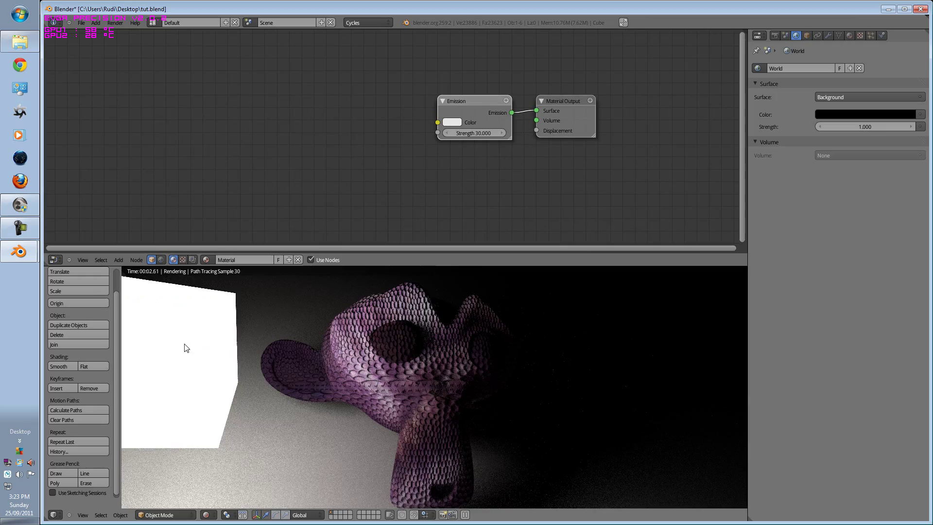
key(g)
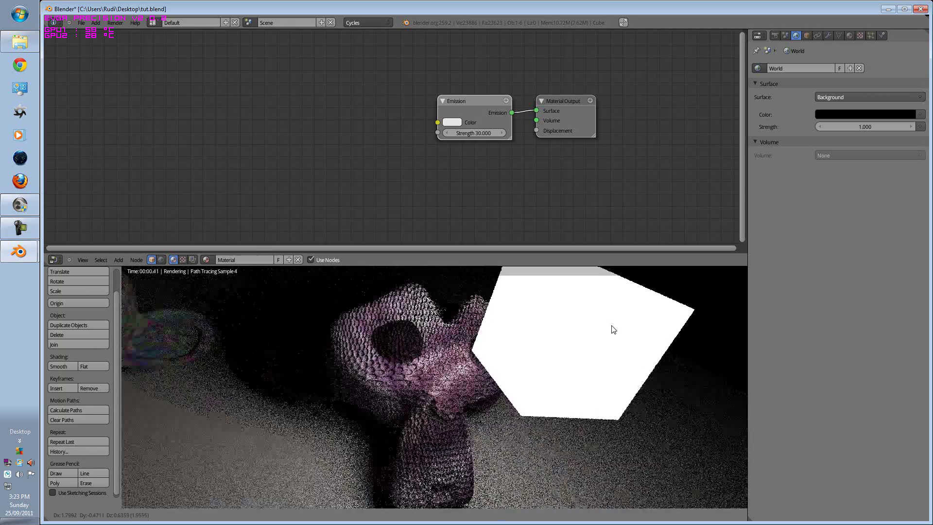
click(612, 326)
scroll(570, 357, down, 4)
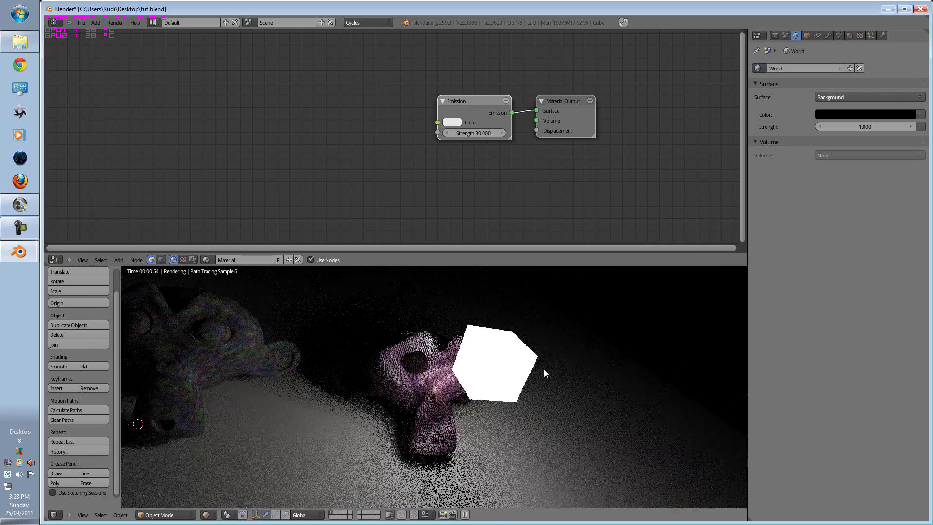
Step: Reposition the glowing cube from the top view so it sits centred at the front of the purple monkey's head
key(KP_7)
key(g)
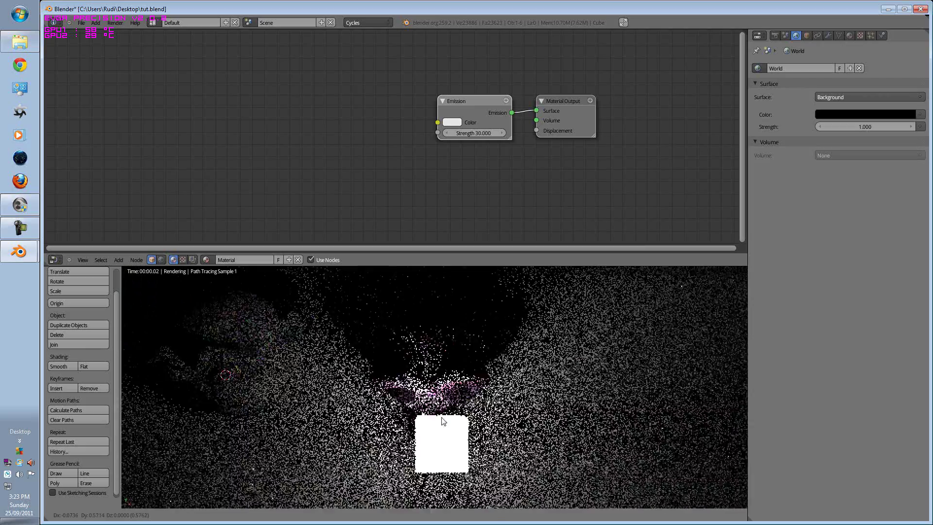
click(441, 412)
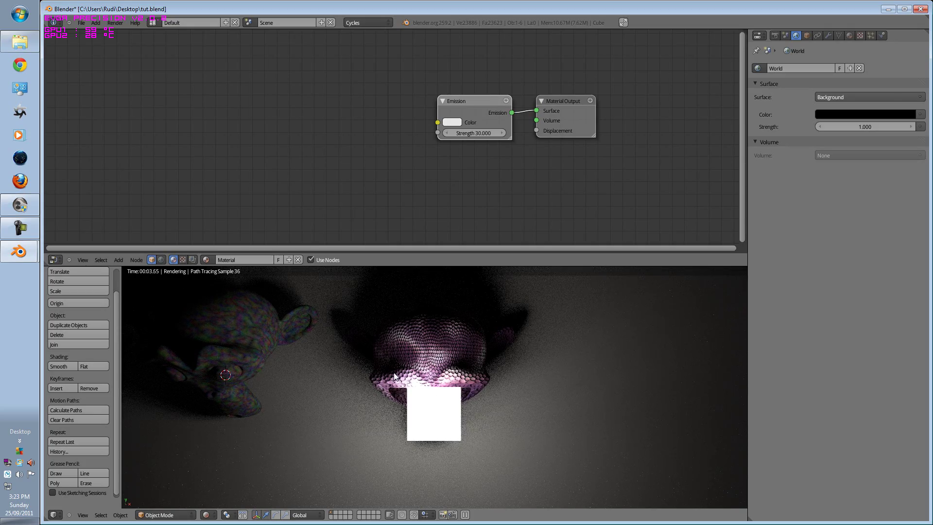
Step: Examine the purple monkey's lit scale bumps up close, from the front and at an angle, and display the cube's material settings
scroll(394, 376, up, 8)
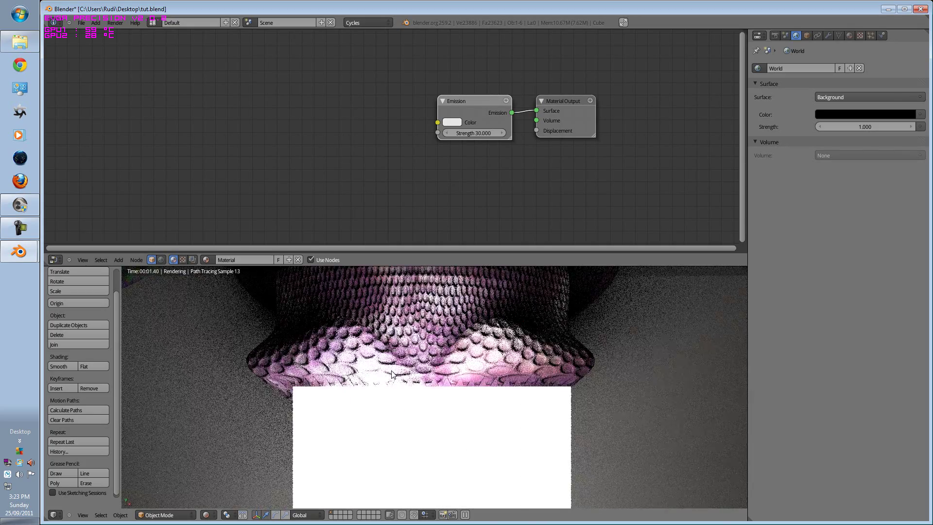
scroll(392, 371, down, 8)
key(KP_1)
scroll(439, 389, down, 3)
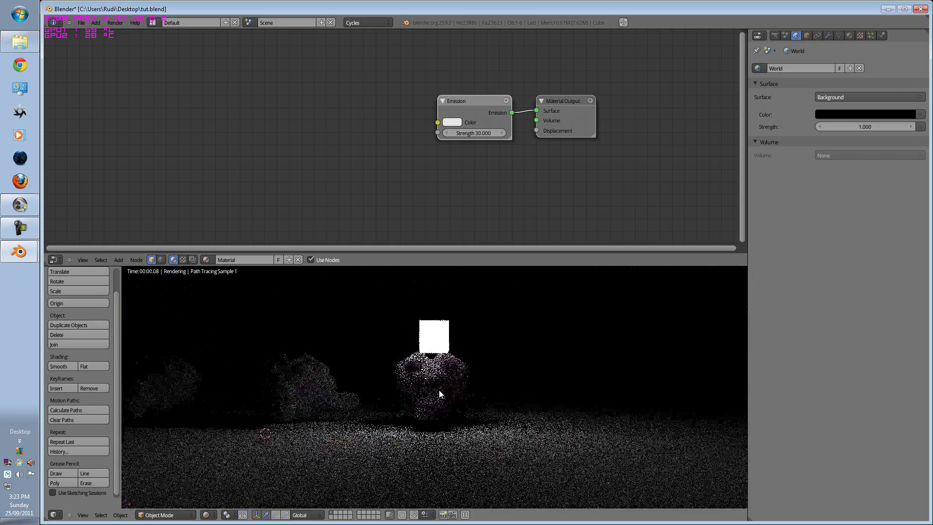
click(849, 36)
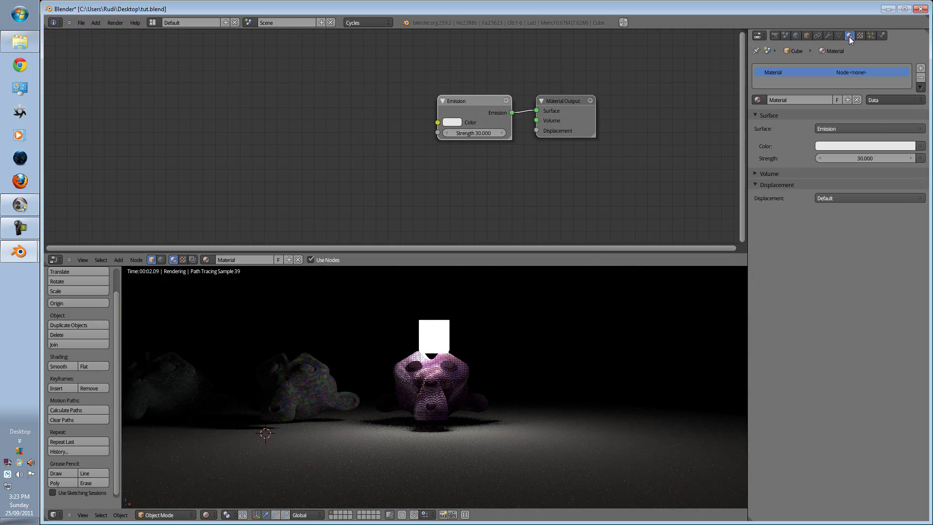
middle_drag(430, 383, 477, 378)
right_click(525, 343)
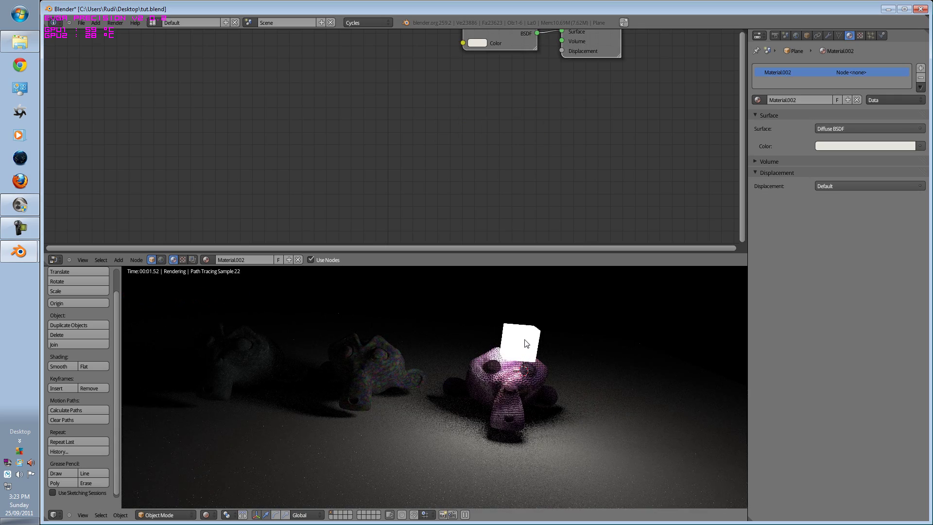
key(x)
click(526, 340)
key(ctrl+z)
key(ctrl+z)
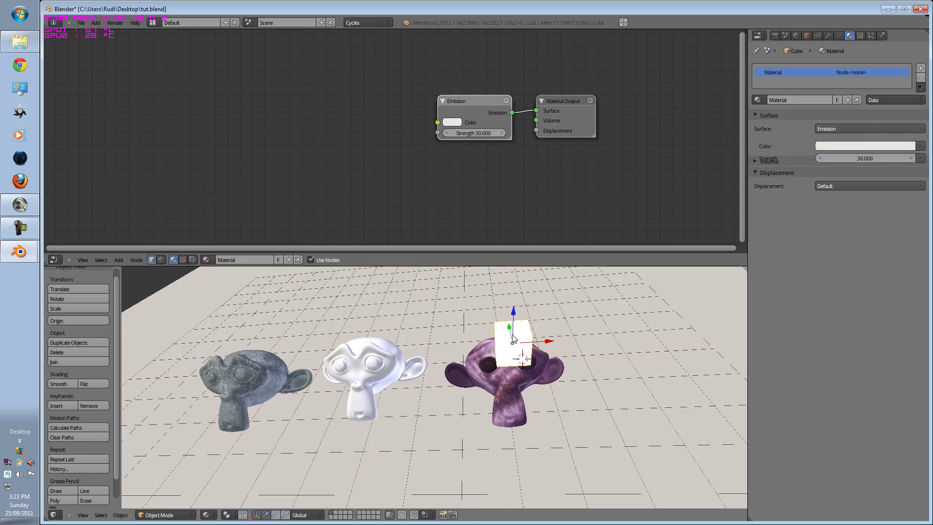
Step: Delete the glowing cube above the purple monkey
key(x)
click(513, 336)
scroll(512, 335, down, 5)
scroll(438, 355, up, 2)
Step: Add another monkey mesh from the top view and move it away from its starting spot over the ground plane
right_click(379, 368)
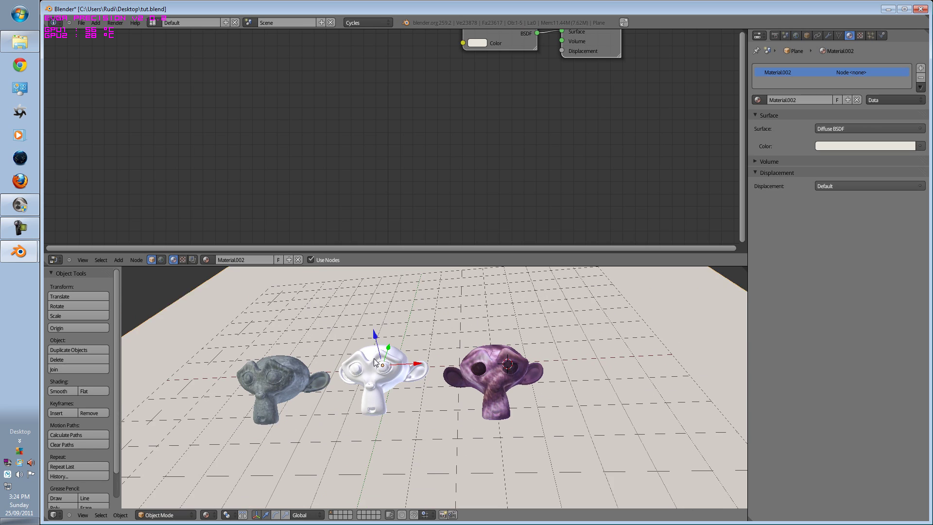
middle_drag(378, 368, 423, 372)
scroll(402, 348, down, 4)
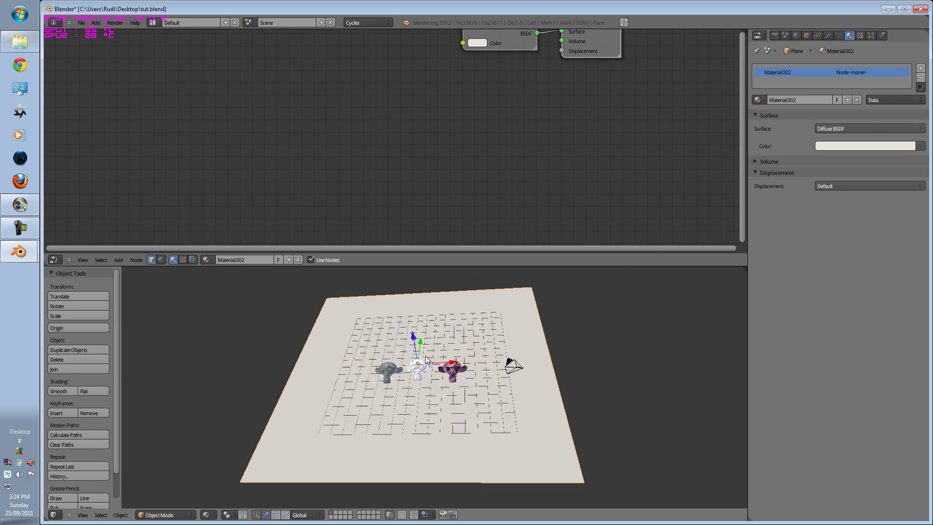
key(KP_7)
key(shift+a)
mouse_move(425, 356)
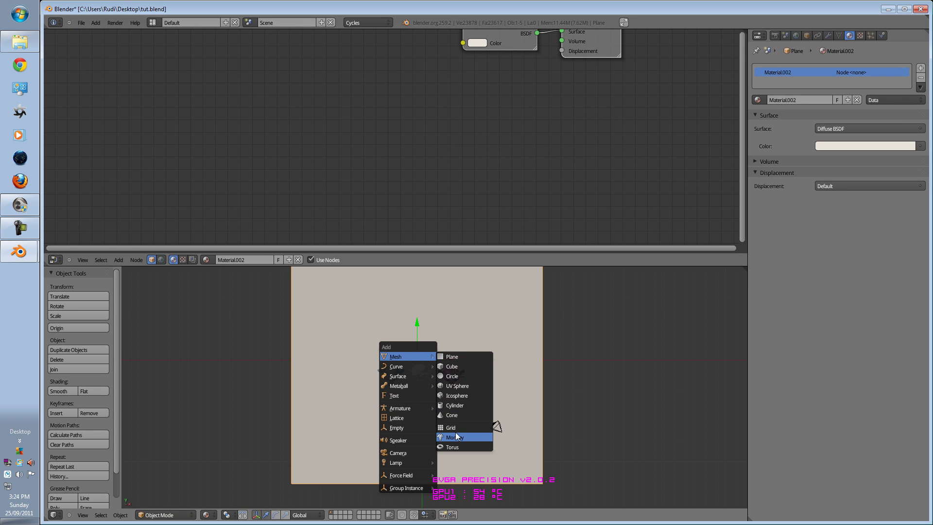
click(456, 436)
key(g)
click(404, 411)
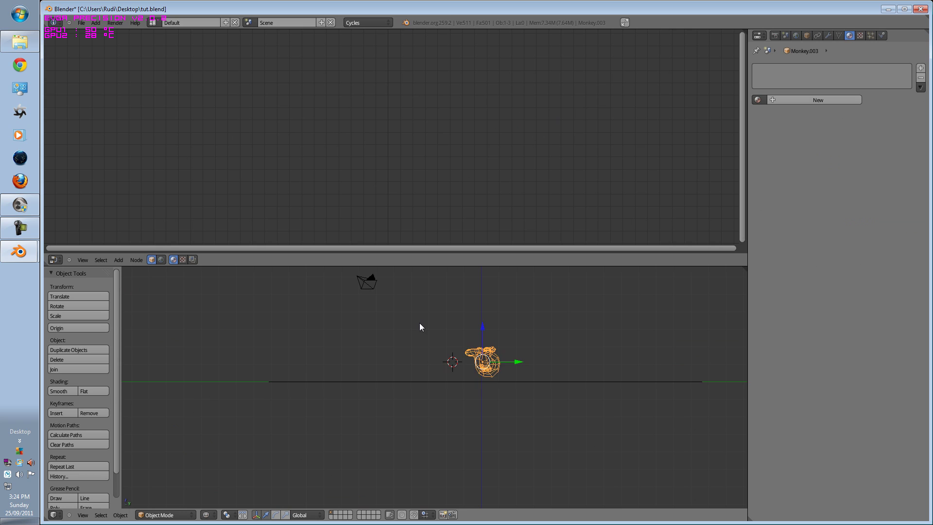
Step: Add a Subdivision Surface modifier to the new monkey and set its view subdivisions to 2
scroll(418, 323, up, 3)
shift+middle_drag(549, 390, 428, 432)
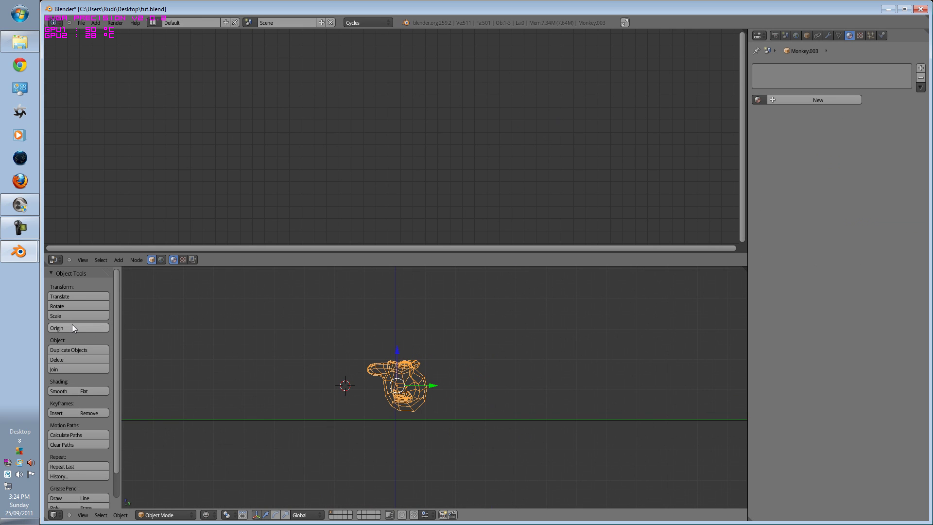
click(828, 35)
click(796, 79)
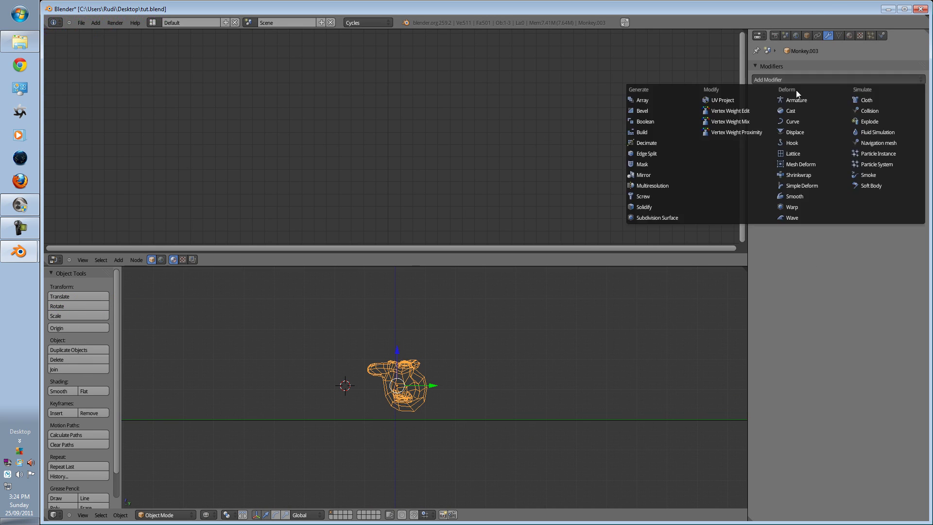
click(687, 216)
click(827, 146)
Step: Tilt the new monkey in the side view and adjust its height so its chin rests on the ground plane
middle_drag(301, 268, 397, 340)
key(g)
click(429, 375)
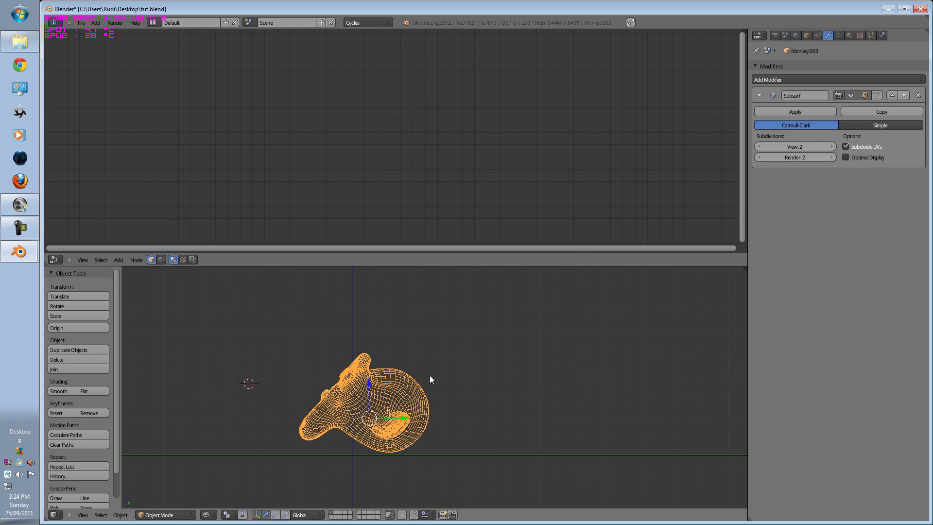
key(g)
click(426, 359)
key(g)
click(430, 361)
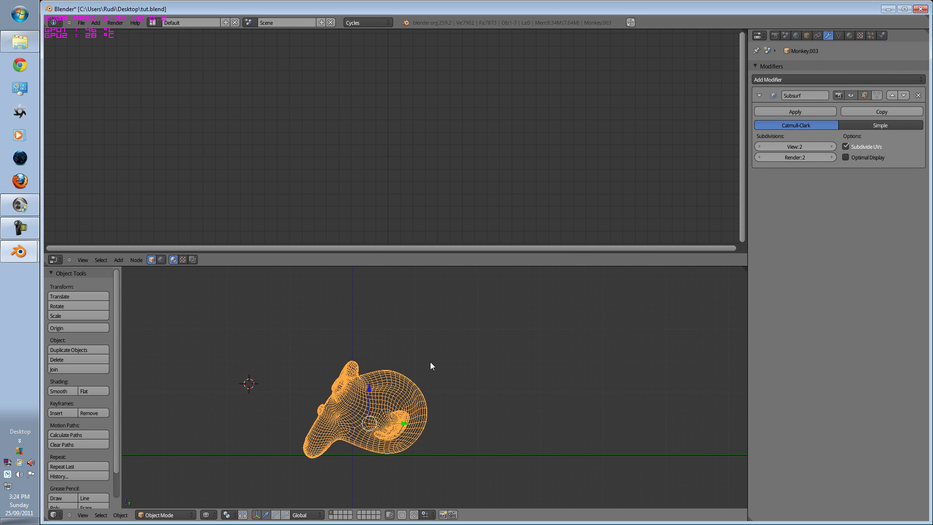
Step: Add a plane mesh from the front view and move it up above the height of the monkey
key(KP_1)
key(shift+a)
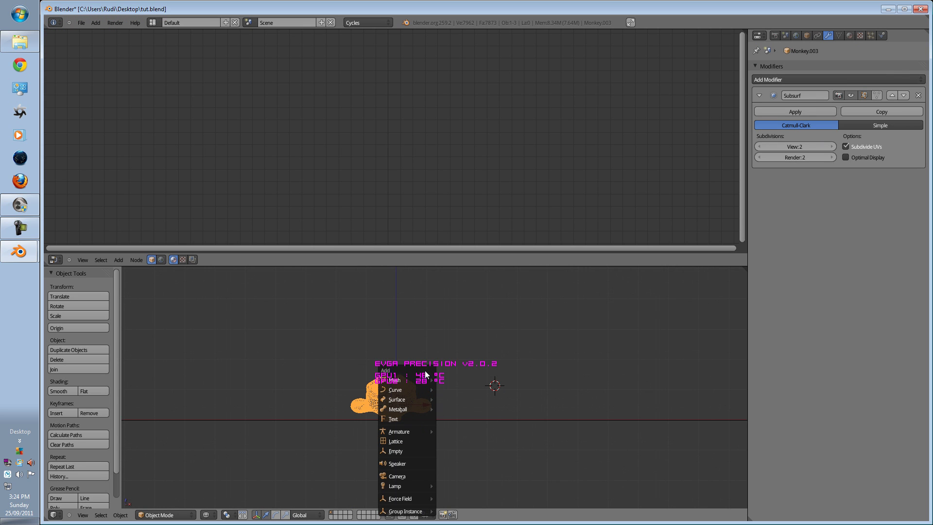
mouse_move(421, 379)
click(458, 381)
scroll(432, 396, up, 1)
key(g)
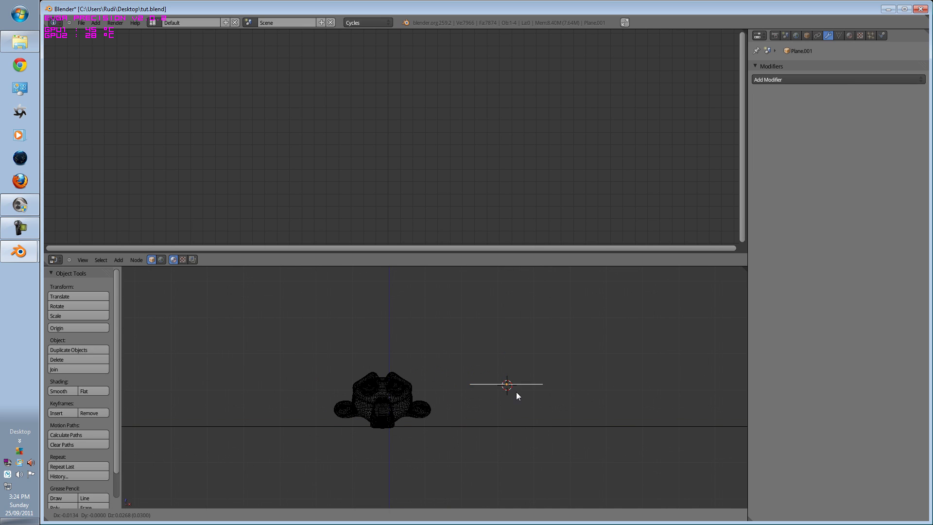
click(488, 300)
Step: Rotate the new plane about the X axis so it slants toward the monkey in the side view
key(r)
key(x)
click(505, 384)
key(KP_3)
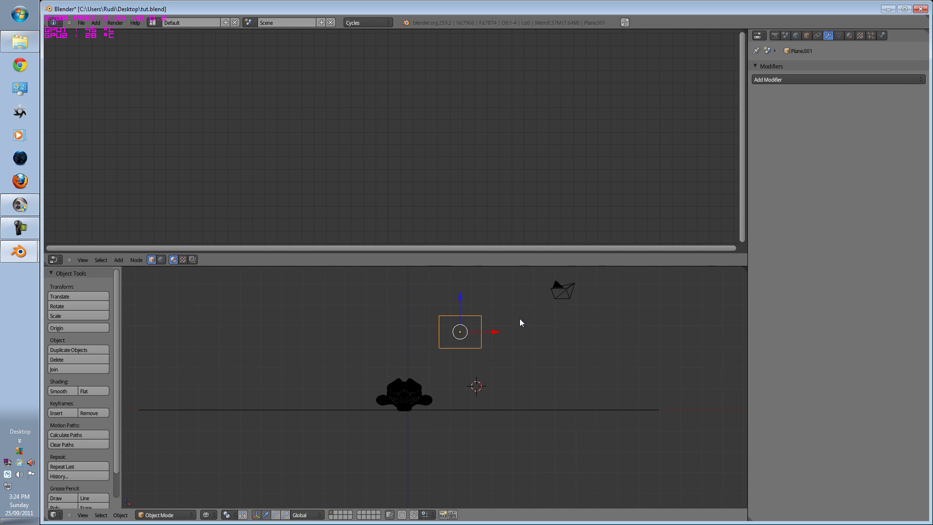
key(r)
click(383, 463)
Step: Stretch the plane along X into a wide strip and move it to one side above the monkey
key(KP_1)
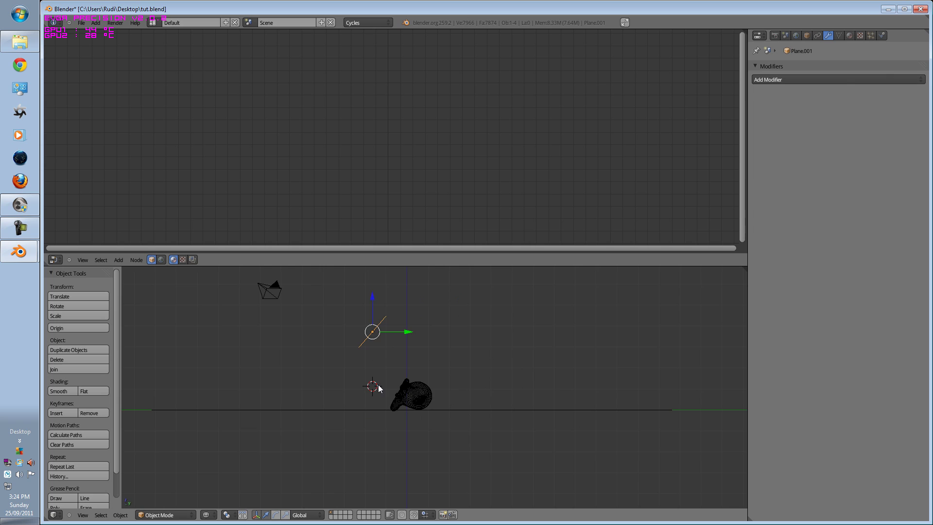
key(s)
key(x)
click(770, 301)
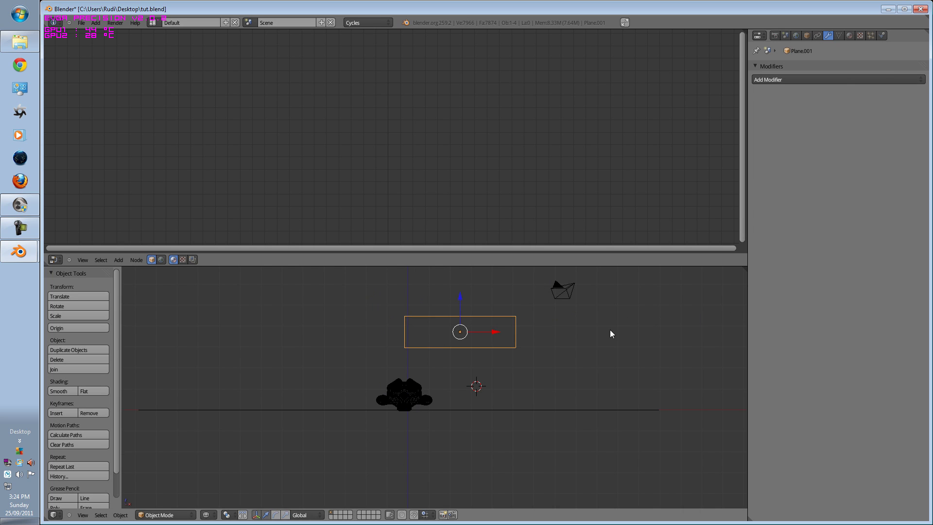
key(s)
key(x)
click(641, 324)
key(g)
click(476, 331)
Step: Duplicate the strip plane to the monkey's other side and turn the copy diagonally toward the head from the top view
key(shift+d)
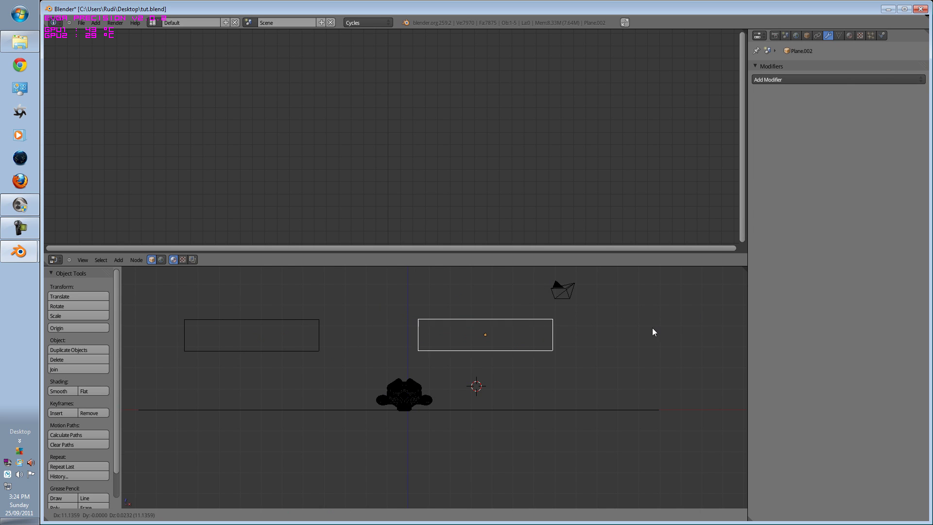
click(656, 331)
key(KP_7)
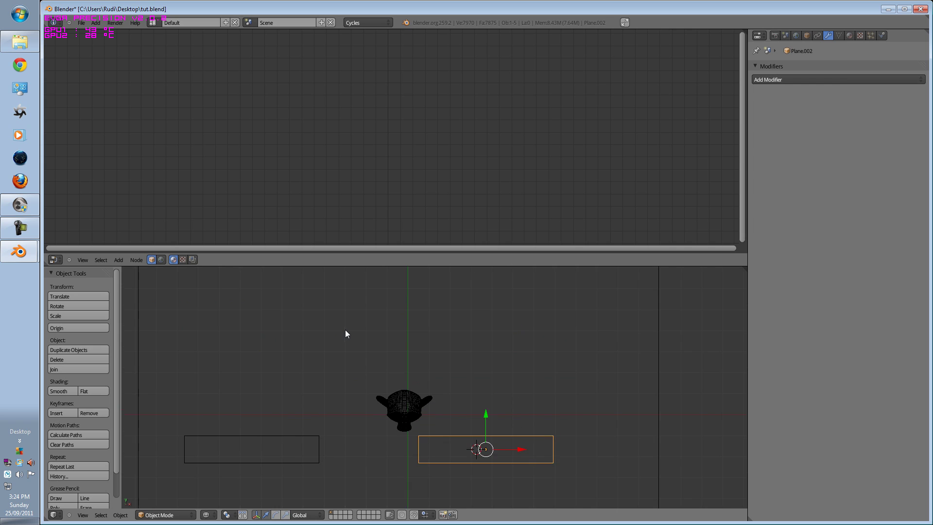
key(r)
key(g)
click(532, 335)
Step: Rotate the original strip plane diagonally to mirror its copy and move it closer to the monkey
right_click(257, 433)
key(r)
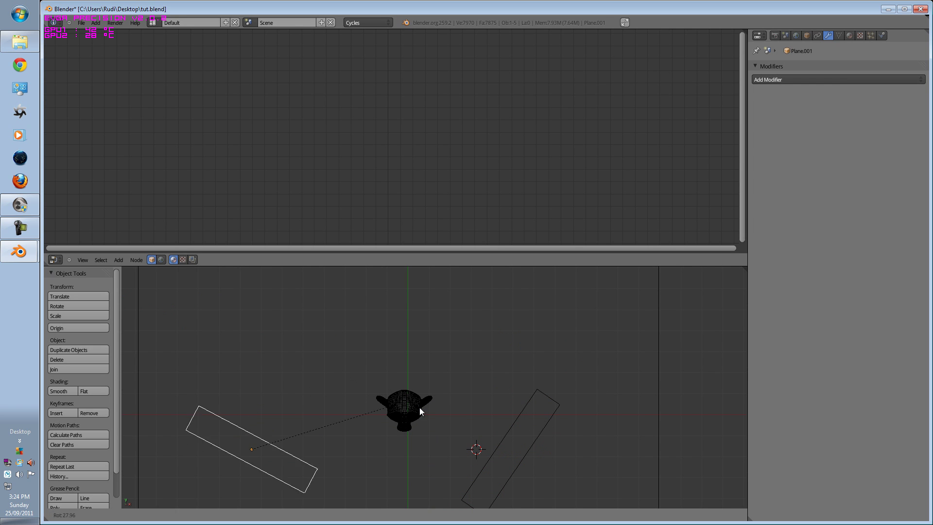
click(434, 449)
key(g)
click(497, 464)
key(g)
click(503, 419)
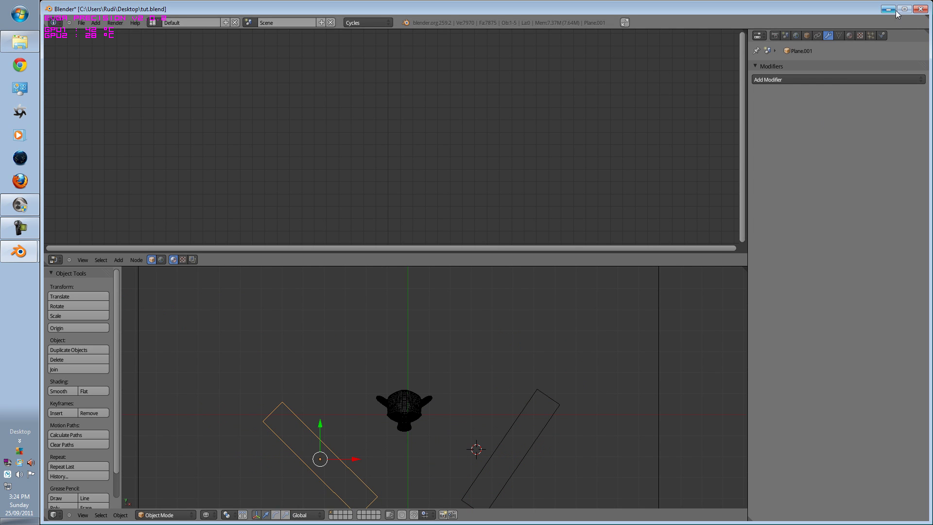
Step: Give the original strip plane a new material with an Emission surface in pale green
click(849, 36)
click(786, 100)
click(826, 146)
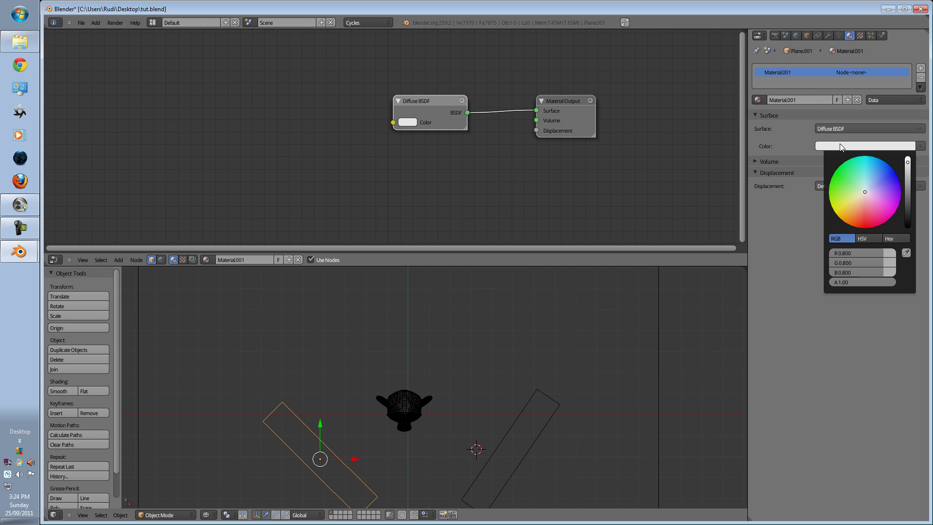
click(826, 130)
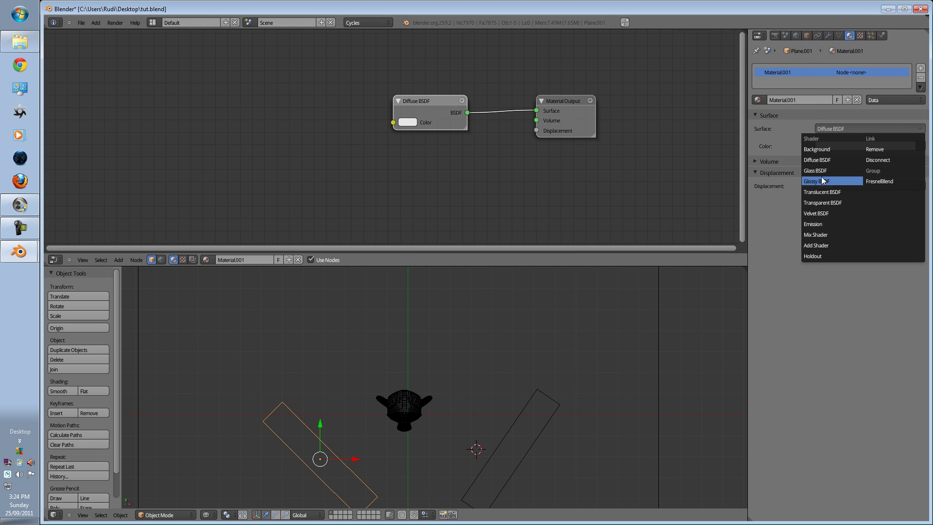
click(818, 223)
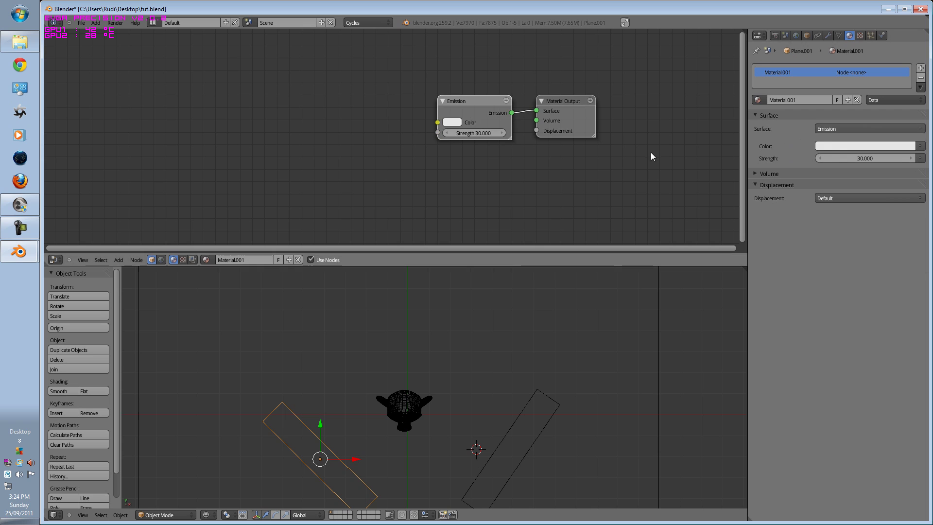
click(821, 146)
click(842, 180)
drag(842, 179, 850, 181)
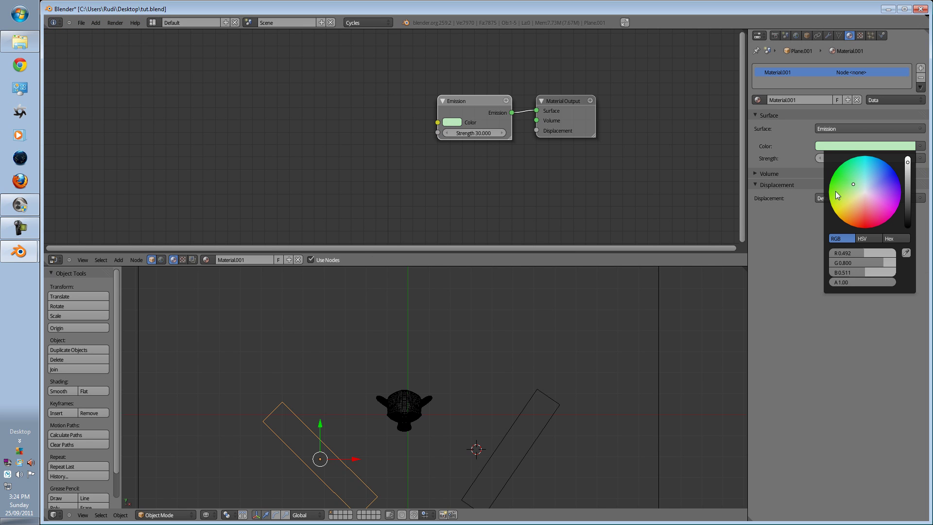
Step: Give the duplicated strip plane its own new material with an Emission surface in pale yellow
right_click(513, 409)
click(817, 100)
click(824, 129)
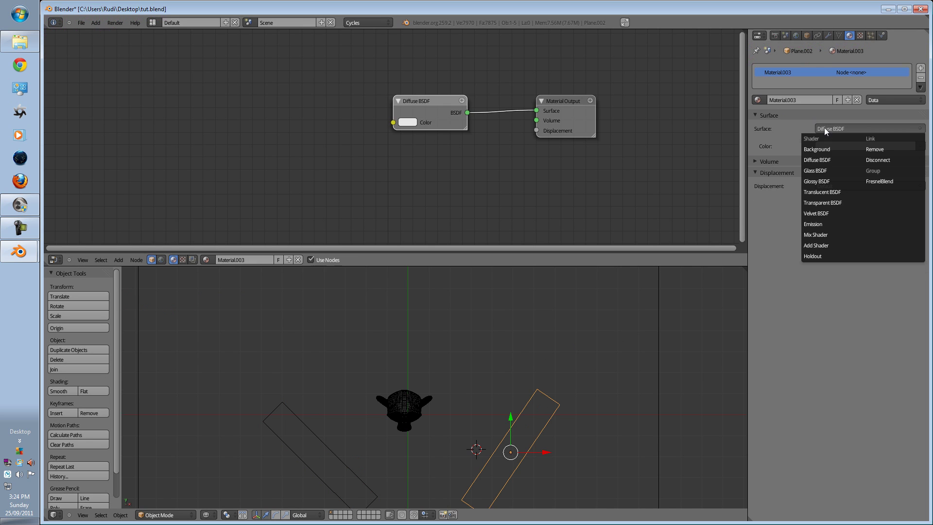
click(824, 223)
click(855, 146)
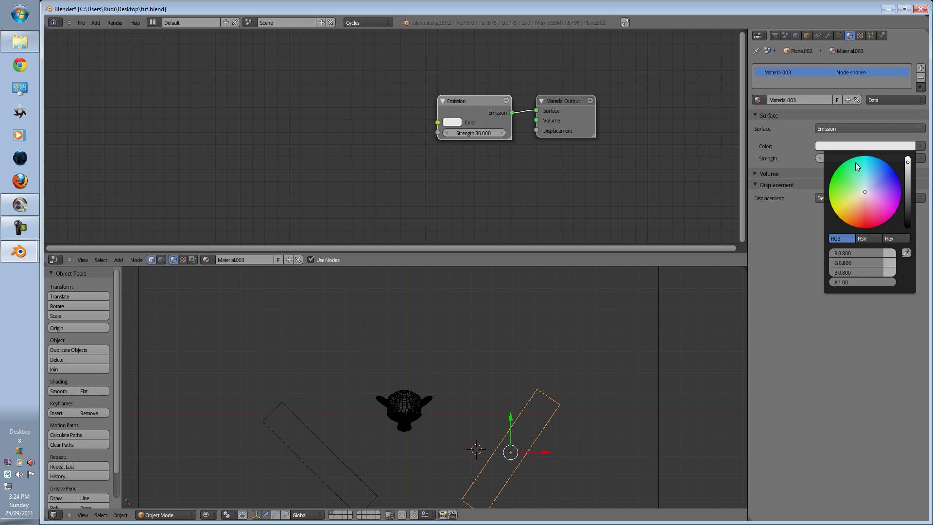
drag(856, 162, 858, 200)
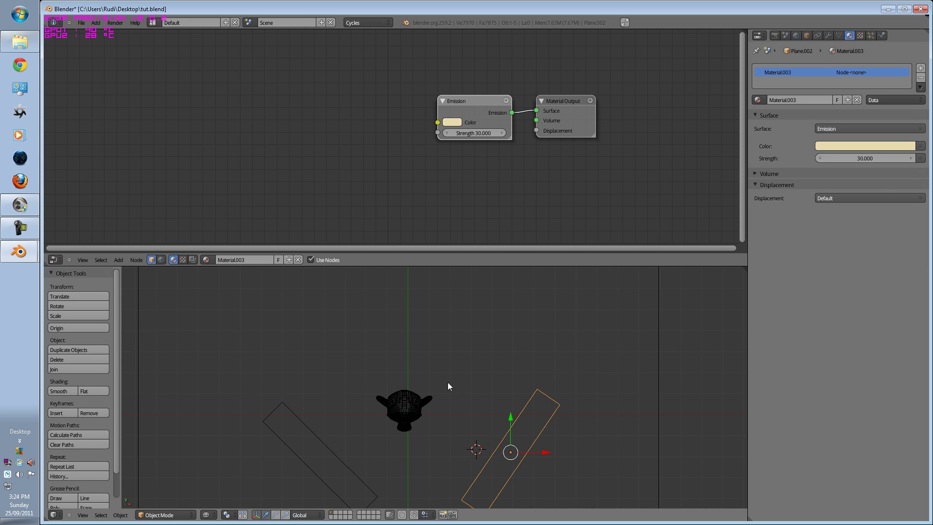
Step: Select the new monkey and delete the Diffuse BSDF node from its material
middle_drag(448, 382, 567, 353)
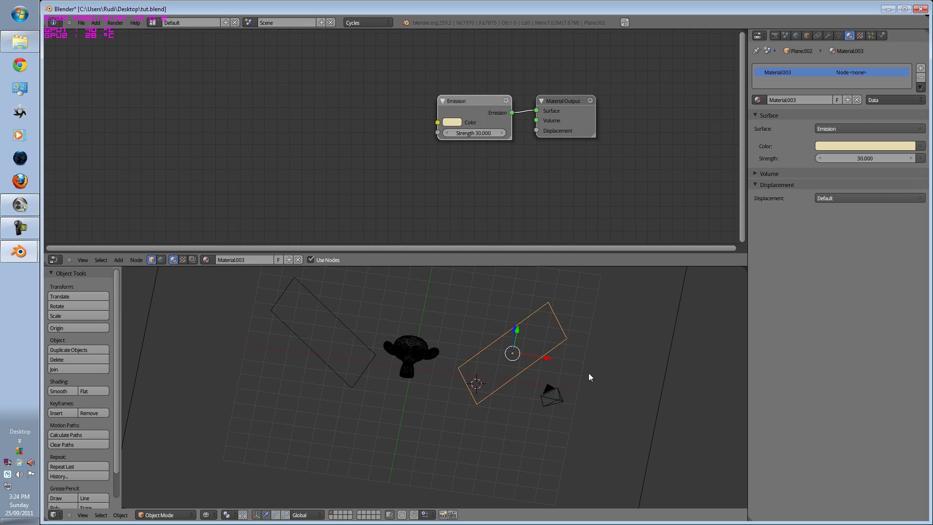
right_click(668, 374)
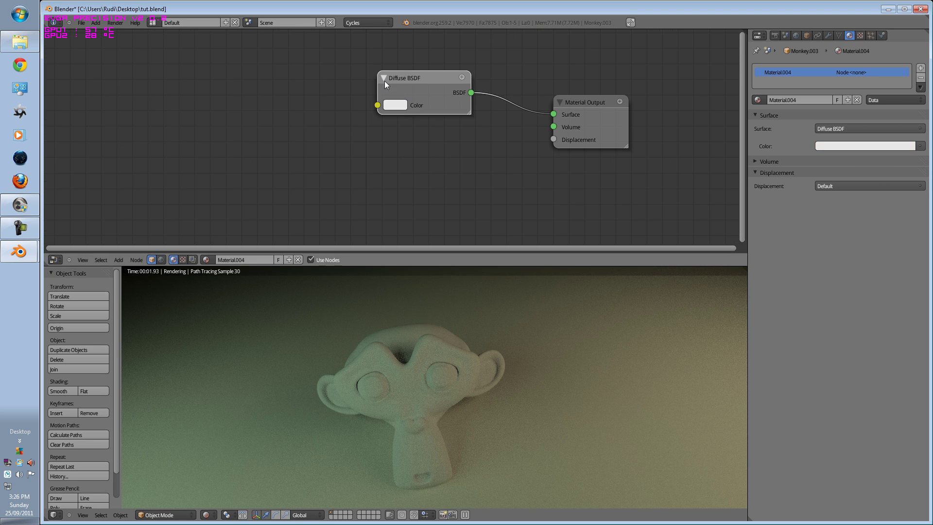
drag(384, 81, 321, 40)
key(shift+a)
mouse_move(302, 191)
middle_drag(300, 100, 378, 136)
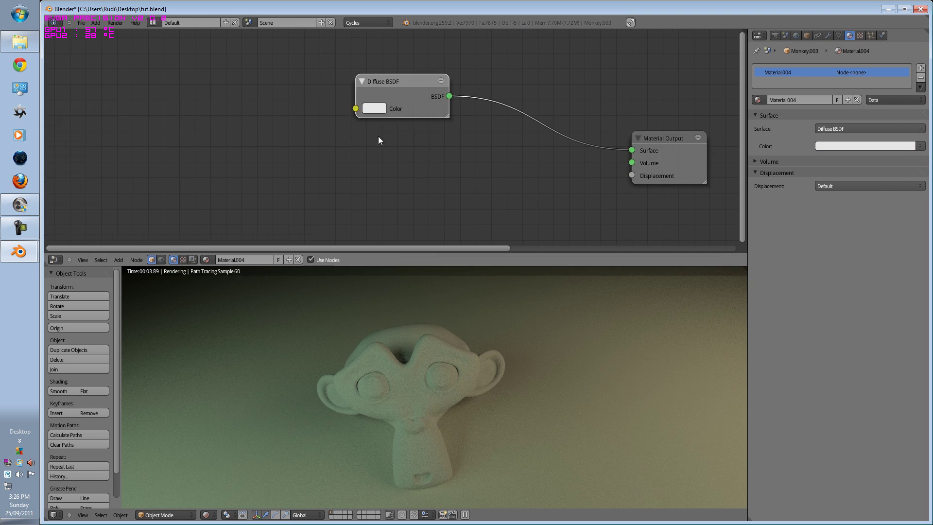
drag(378, 109, 311, 119)
key(x)
Step: Add a Velvet BSDF node to the monkey's material and place it well ahead of the Material Output
middle_drag(558, 145, 573, 151)
middle_drag(435, 149, 372, 127)
key(shift+a)
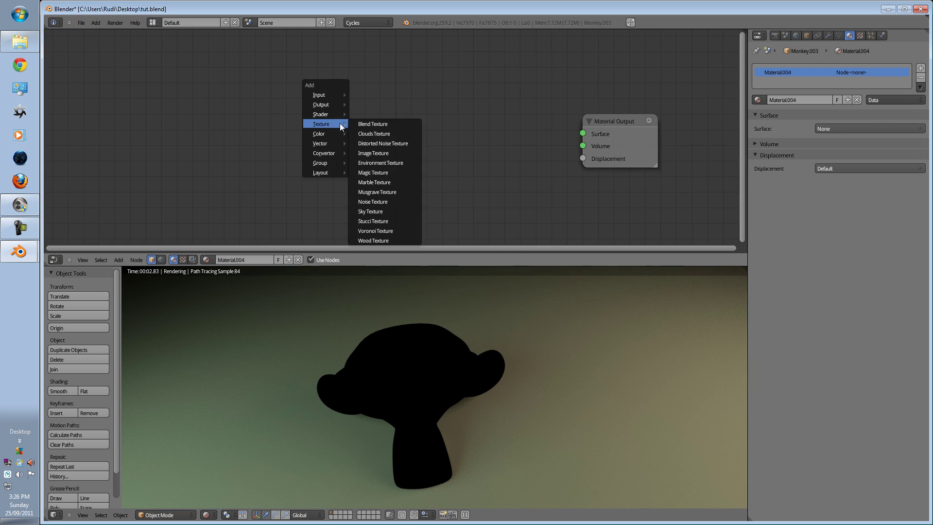
mouse_move(329, 96)
mouse_move(319, 114)
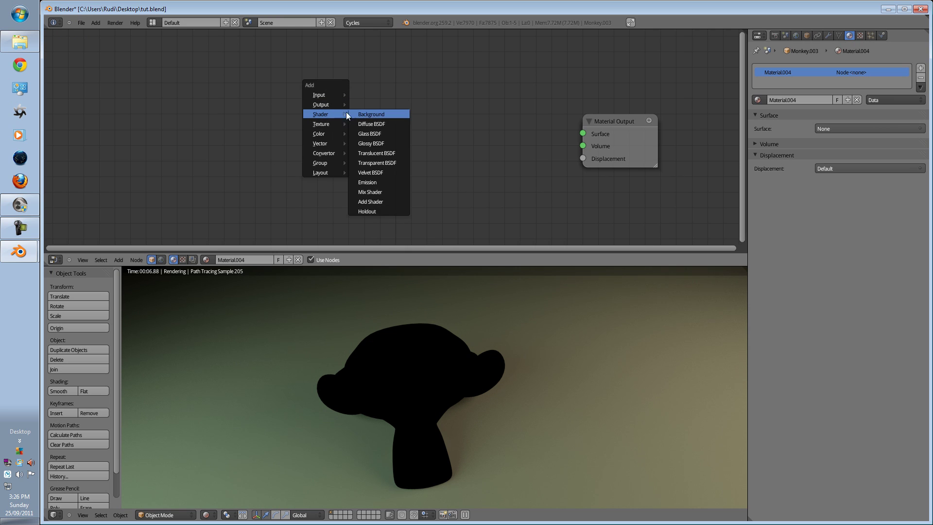
click(377, 172)
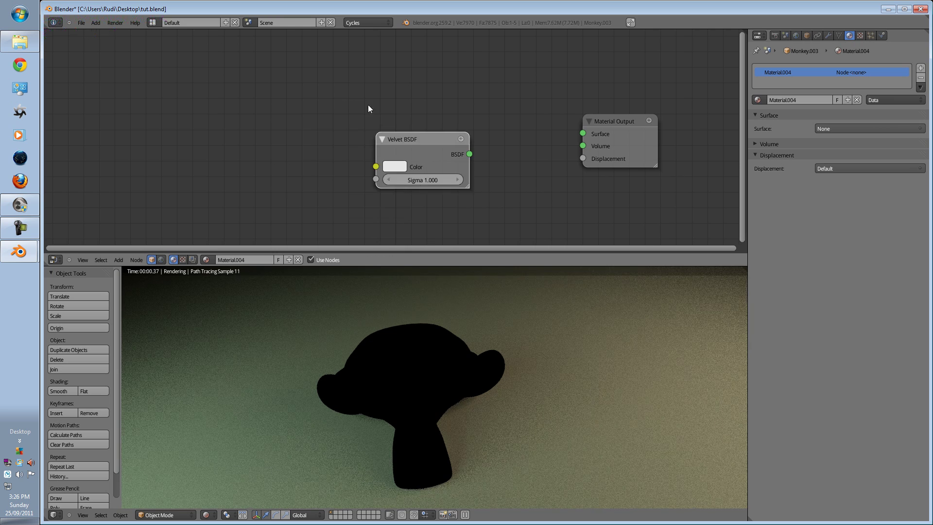
click(252, 86)
Step: Add a Translucent BSDF node and place it directly below the Velvet BSDF
key(shift+a)
mouse_move(255, 99)
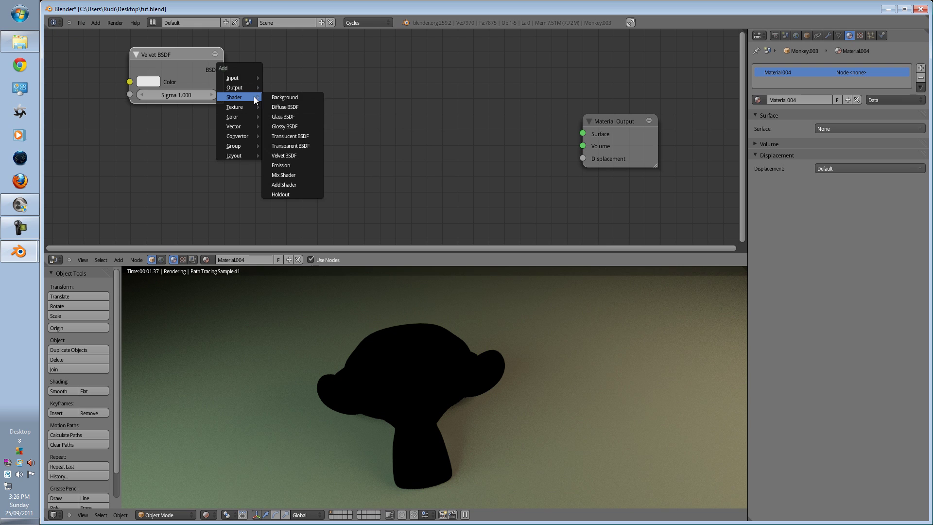
click(296, 141)
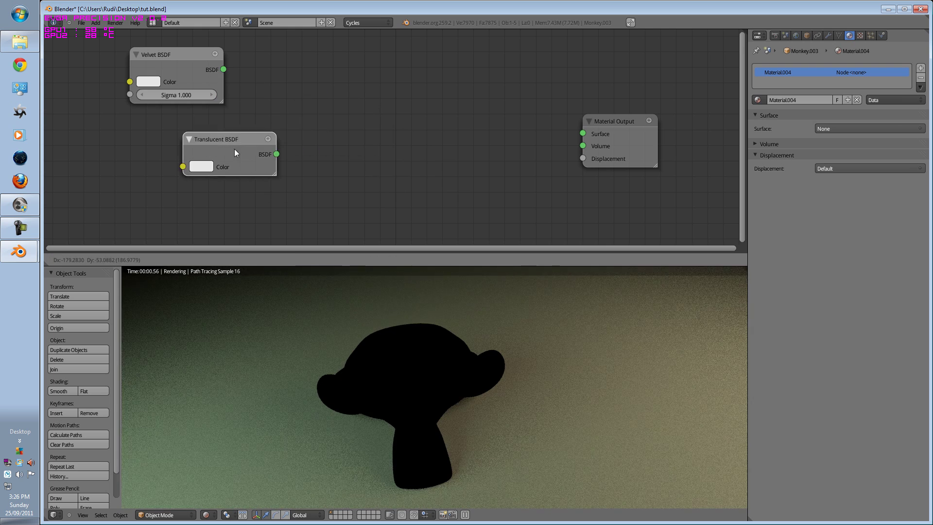
click(128, 158)
Step: Add a Mix Shader combining Velvet as Shader1 and Translucent as Shader2, and connect it to the Material Output's Surface
key(shift+a)
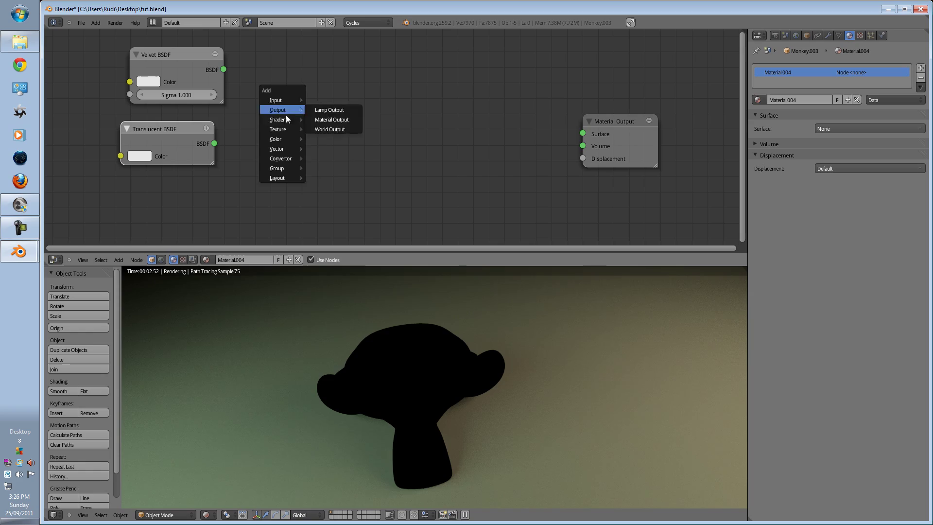
mouse_move(285, 119)
click(331, 197)
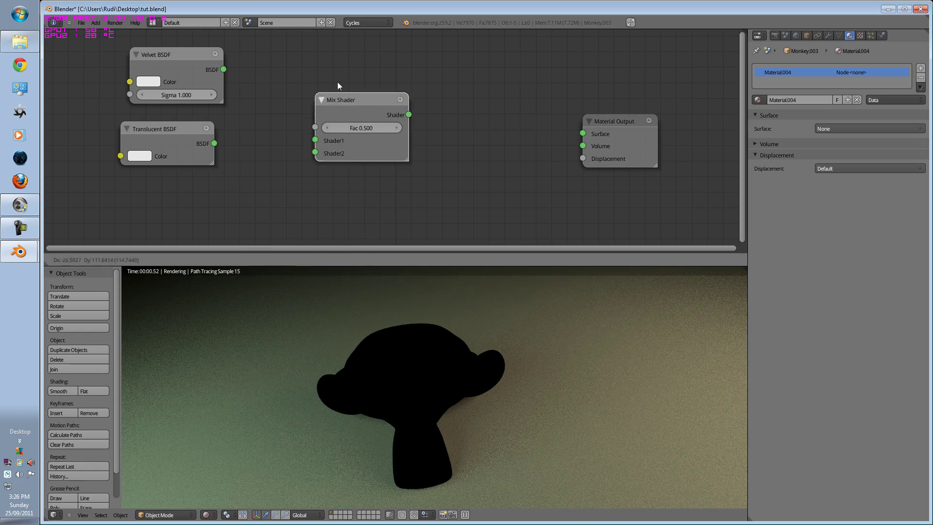
click(297, 72)
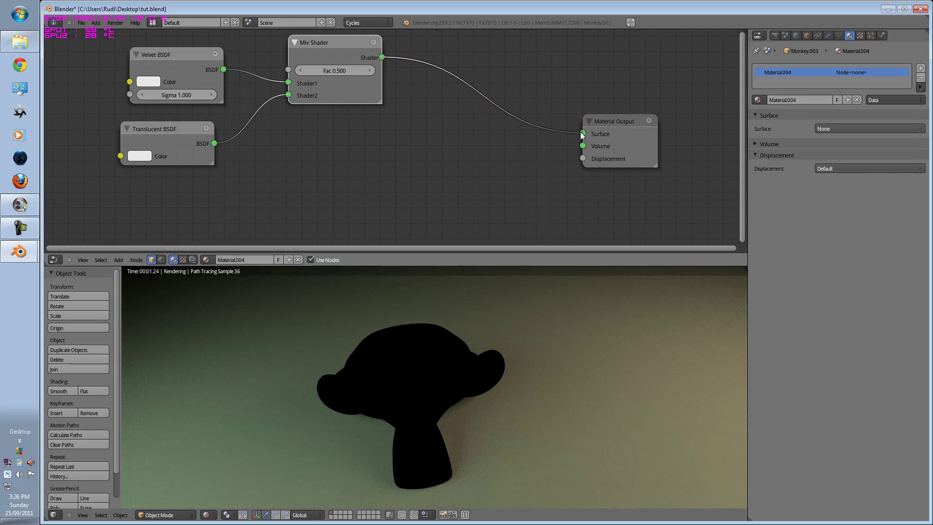
drag(581, 135, 583, 134)
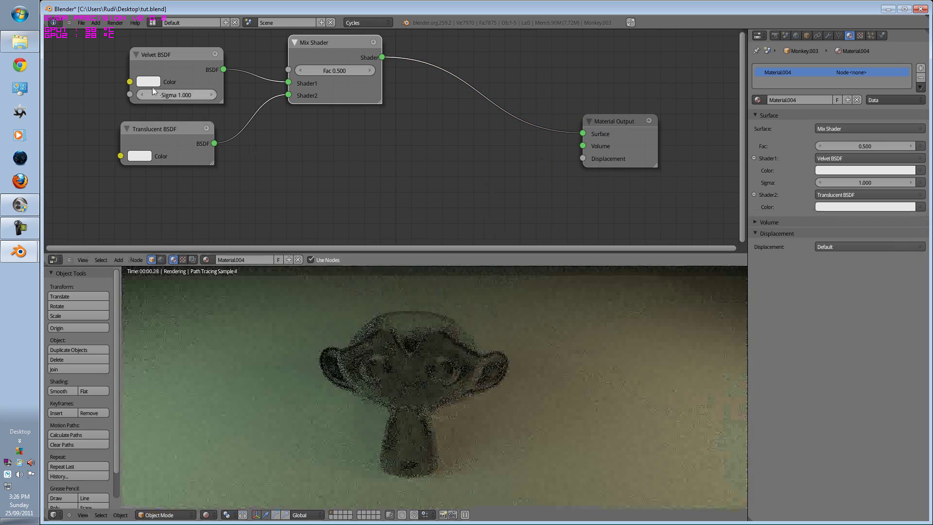
Step: Set the Velvet BSDF colour to cyan and the Translucent BSDF colour to yellow
click(149, 82)
click(190, 100)
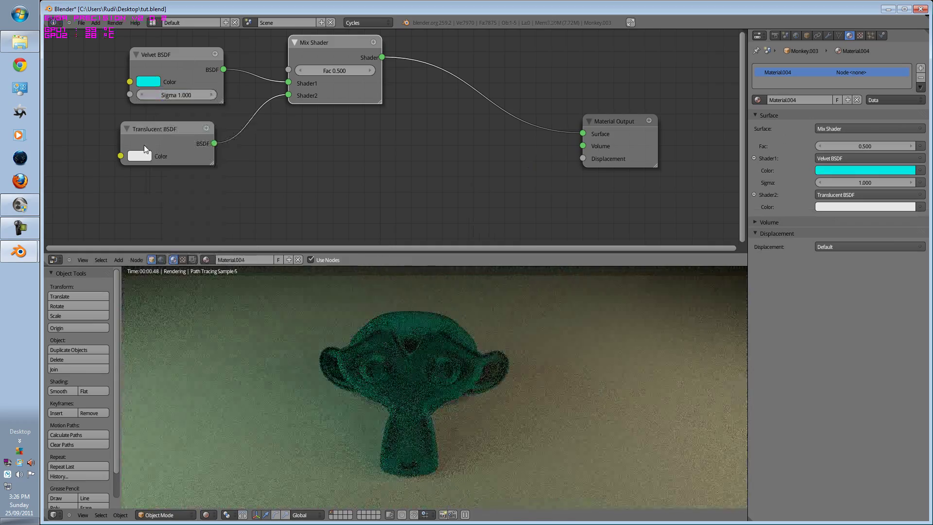
click(139, 156)
click(185, 257)
drag(186, 258, 173, 278)
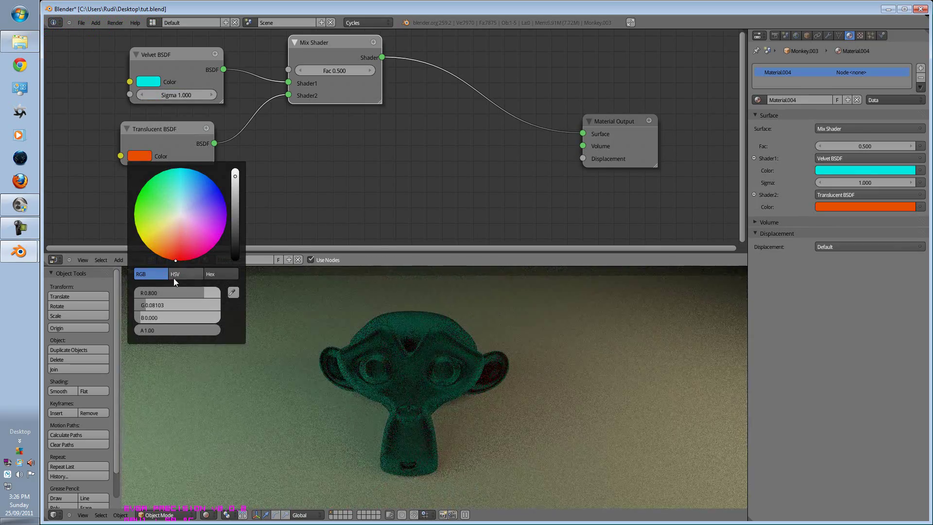
drag(177, 246, 146, 236)
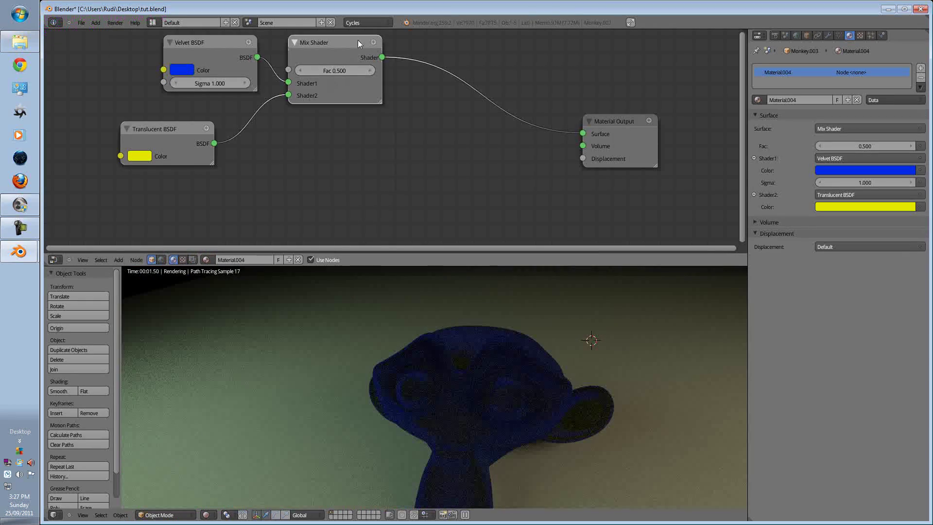
Step: Disconnect the Mix Shader from the Material Output and place a new Add Shader node between them
drag(582, 133, 474, 121)
key(shift+a)
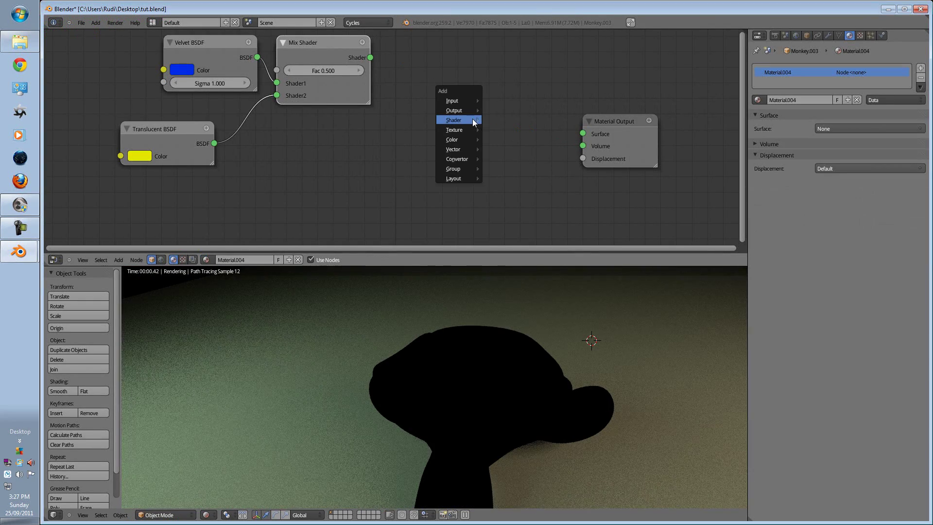
mouse_move(474, 122)
click(504, 207)
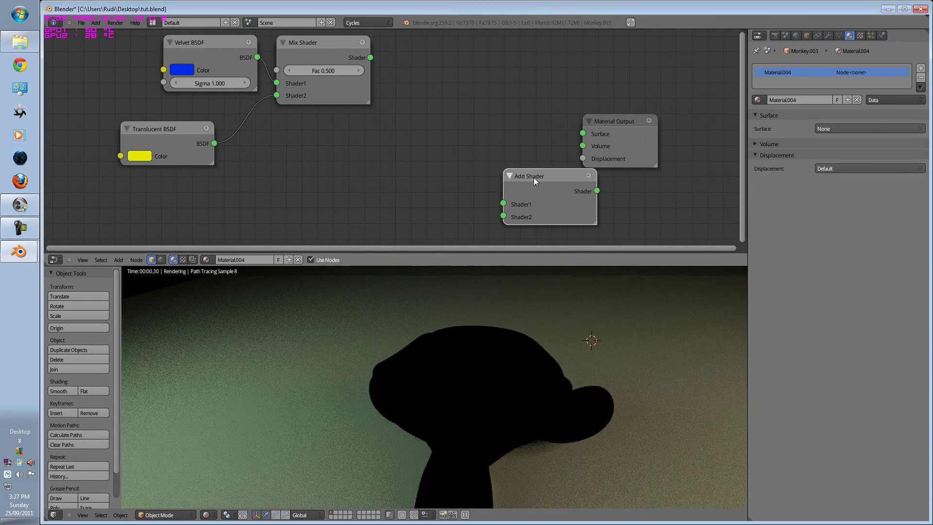
click(446, 67)
Step: Connect the Mix Shader to both Add Shader inputs and the Add Shader's output to the Material Output's Surface
drag(370, 58, 416, 94)
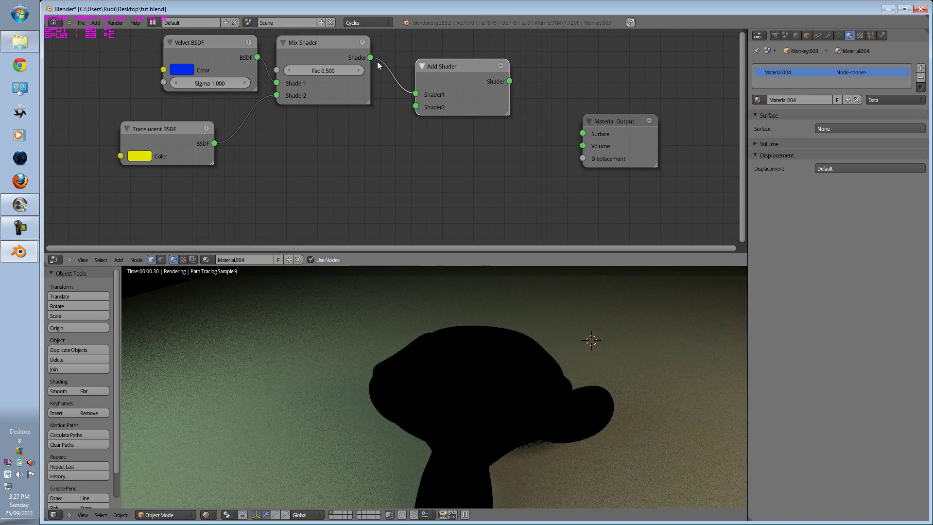
drag(370, 58, 415, 107)
drag(509, 81, 586, 136)
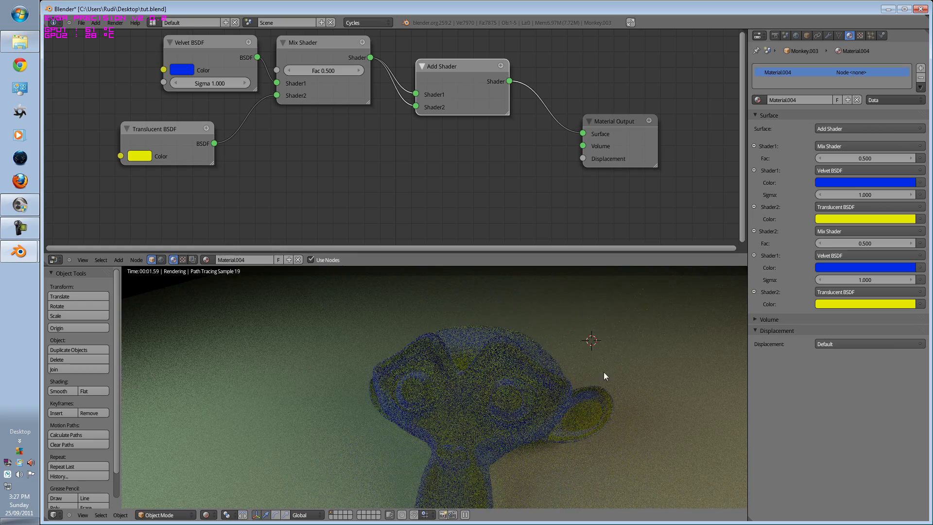
Step: Set the Velvet BSDF colour to green
middle_drag(608, 384, 504, 357)
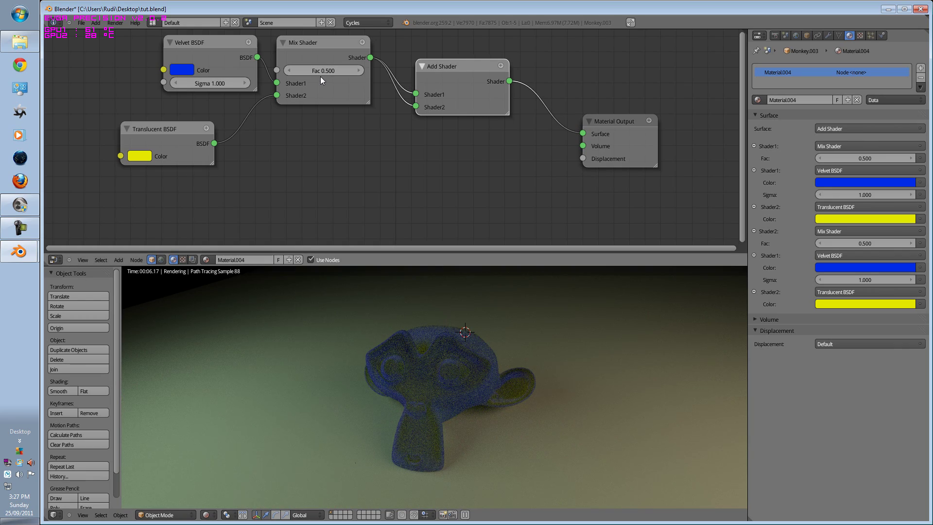
scroll(430, 404, up, 3)
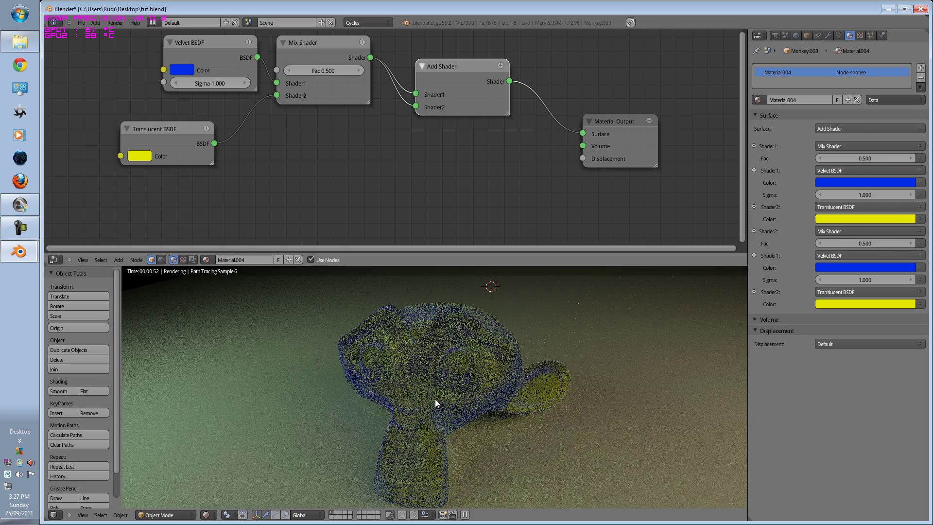
click(184, 71)
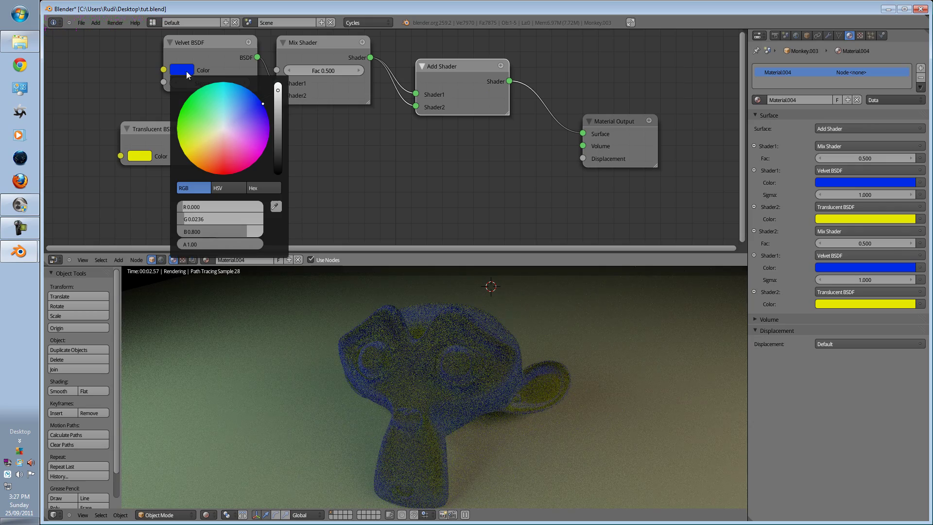
click(198, 118)
click(140, 158)
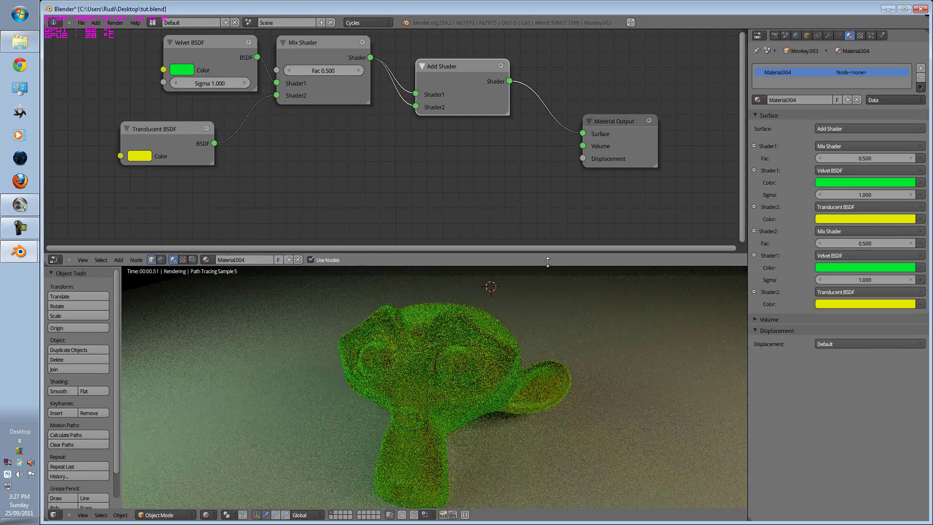
Step: Add a Clouds Texture node below the Add Shader and connect its Fac output to the Material Output's Displacement
key(shift+a)
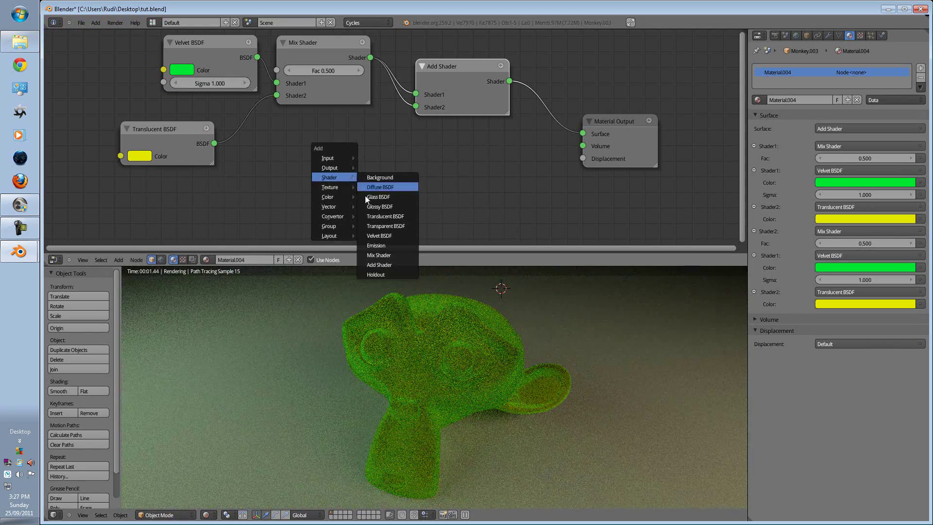
key(shift+a)
mouse_move(374, 198)
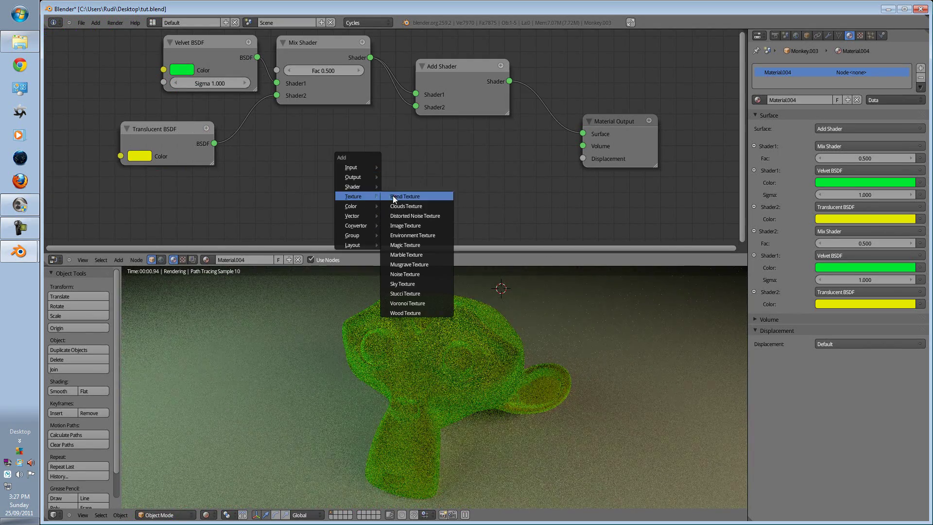
click(399, 205)
click(343, 193)
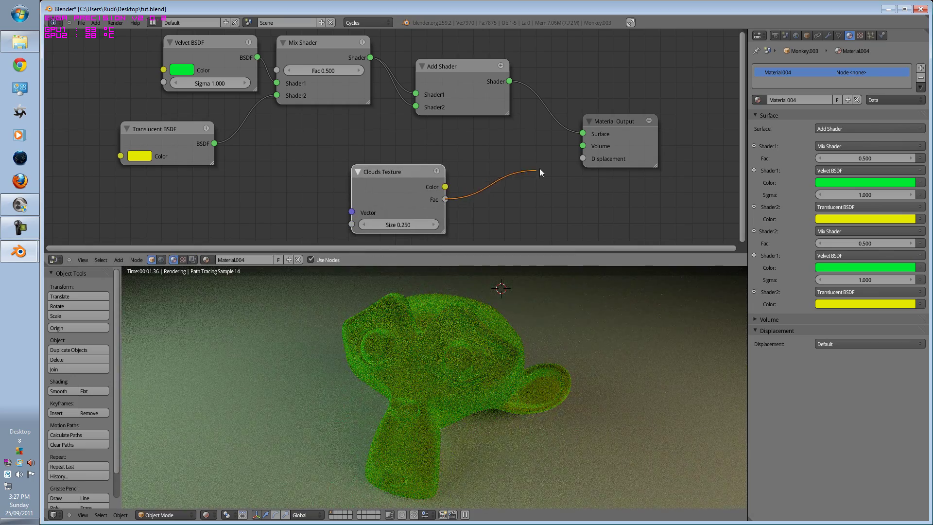
drag(540, 168, 583, 158)
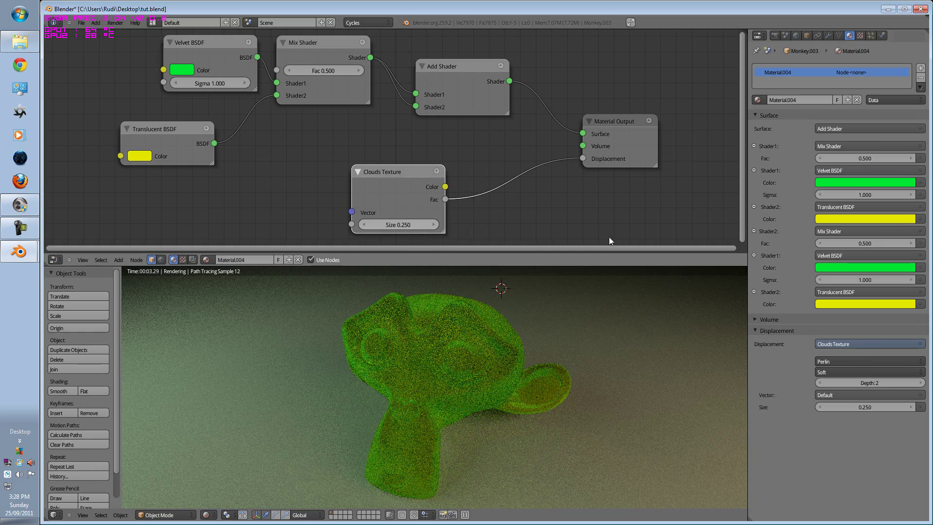
Step: Set the Clouds Texture displacement to Hard noise with depth 4 and size 0.150
click(857, 372)
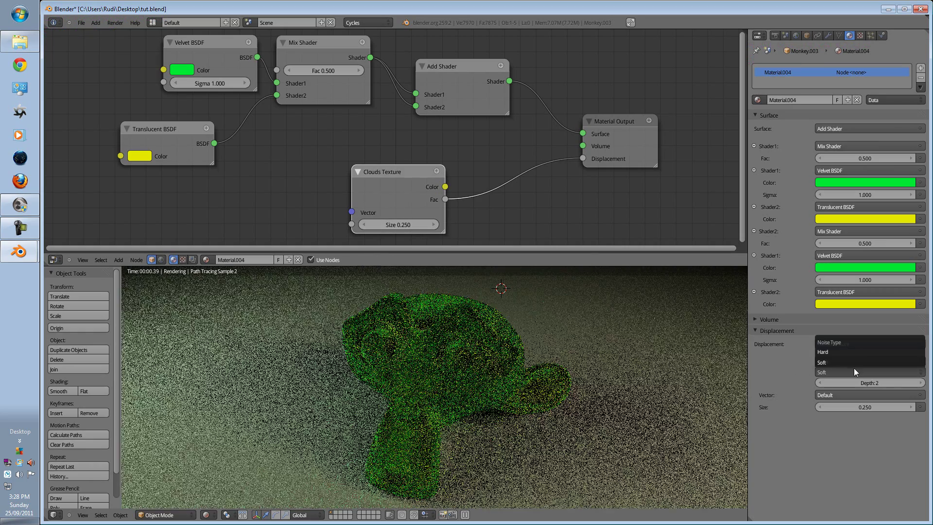
click(852, 352)
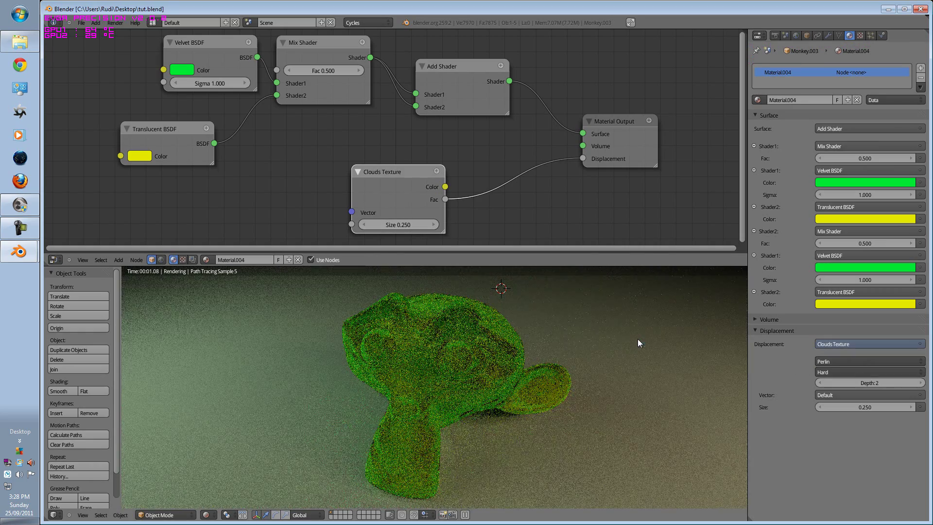
click(862, 383)
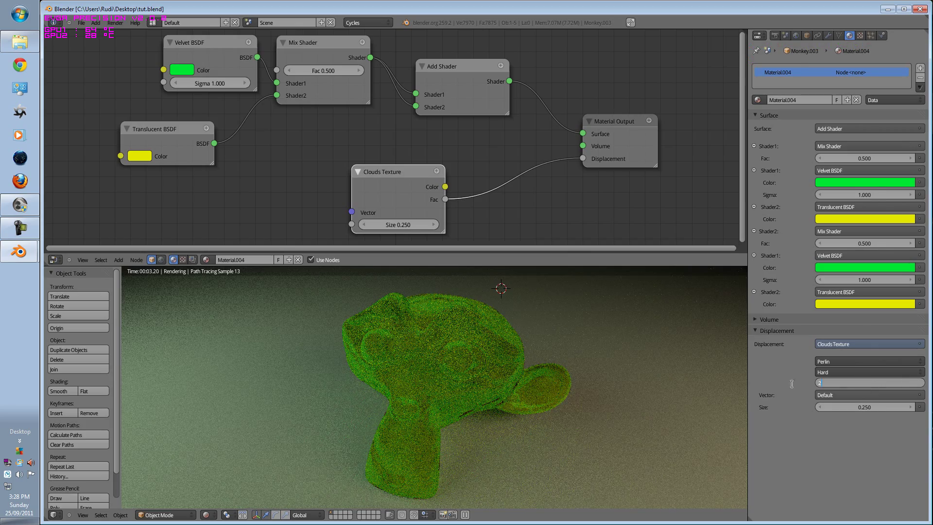
click(792, 384)
click(921, 383)
click(921, 383)
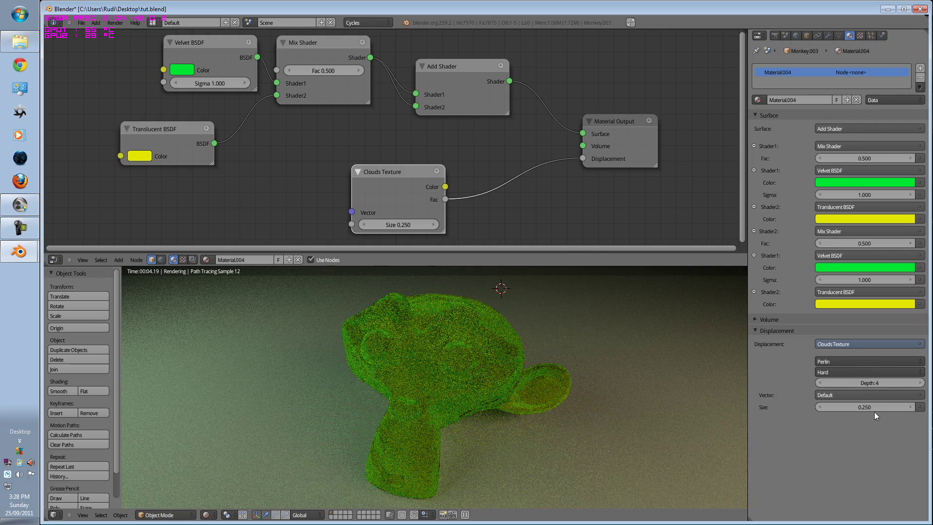
click(820, 408)
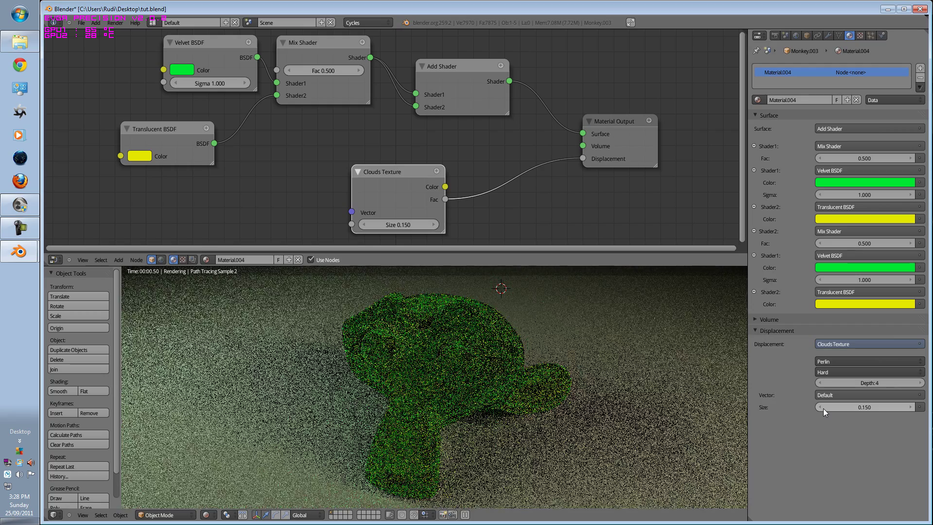
Step: Examine the displaced monkey up close, show it in wireframe, and try to return the viewport to Rendered shading
scroll(439, 341, up, 2)
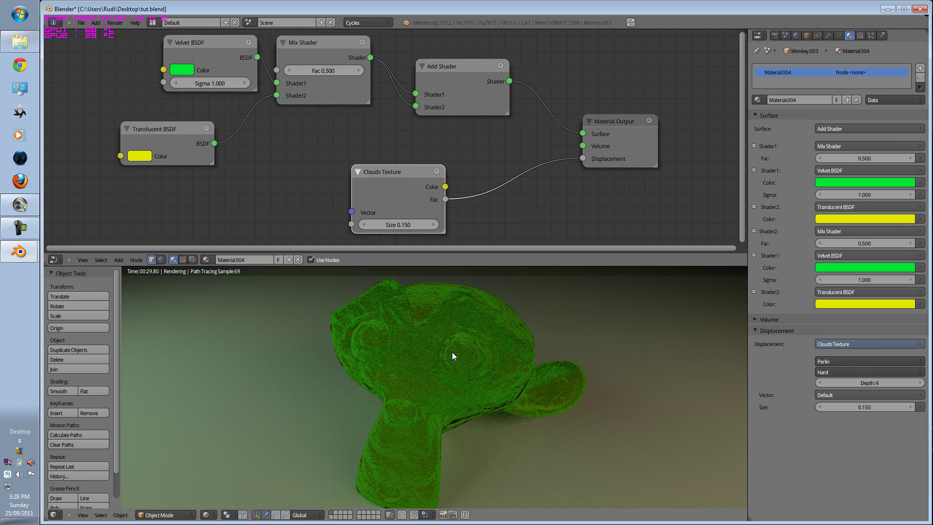
mouse_move(451, 352)
middle_down()
mouse_move(469, 371)
mouse_move(457, 359)
middle_up()
scroll(458, 359, down, 1)
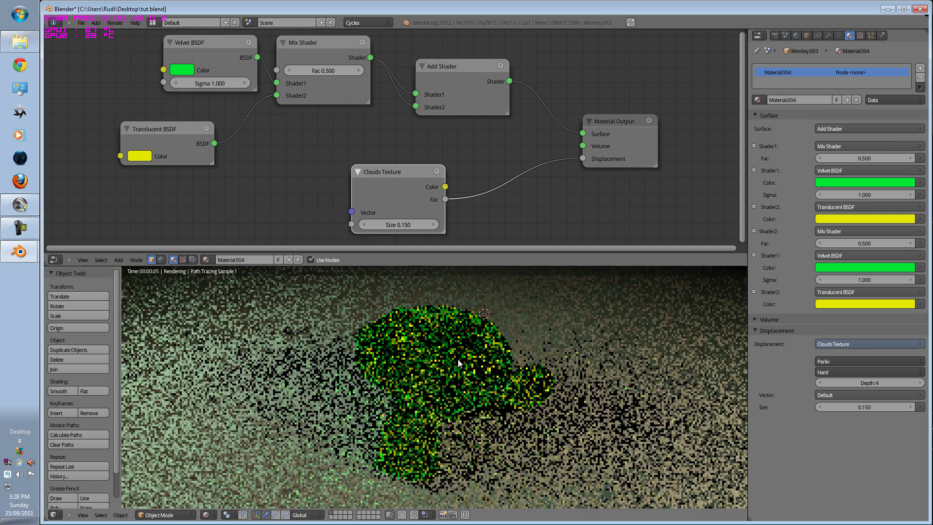
key(z)
click(208, 516)
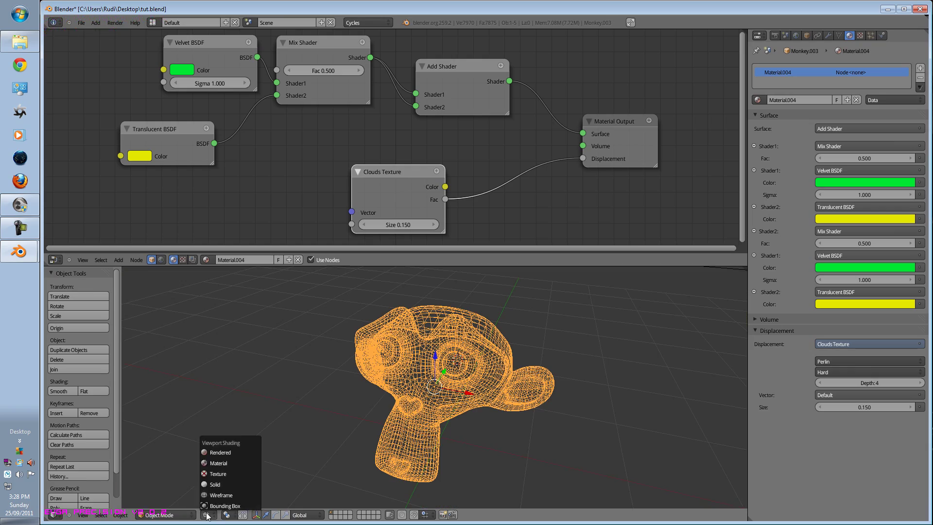
click(220, 452)
scroll(271, 413, down, 2)
scroll(271, 408, up, 2)
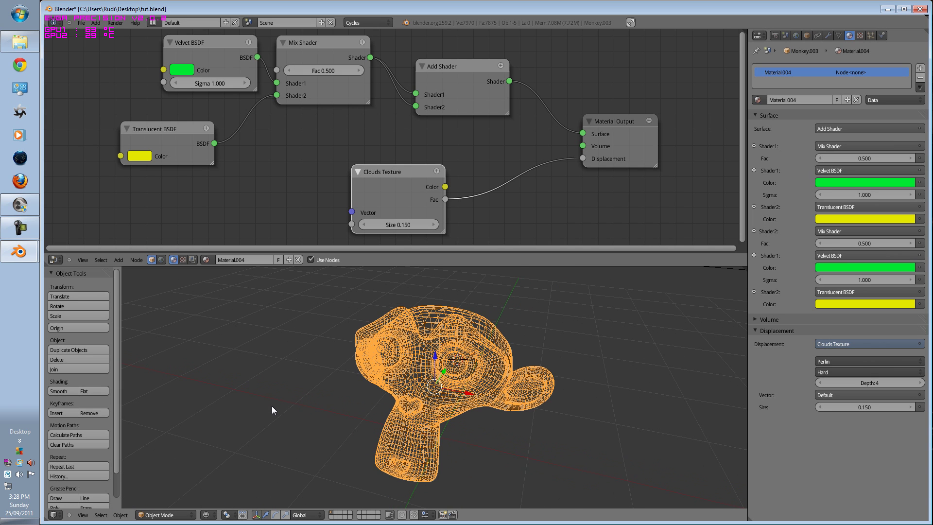